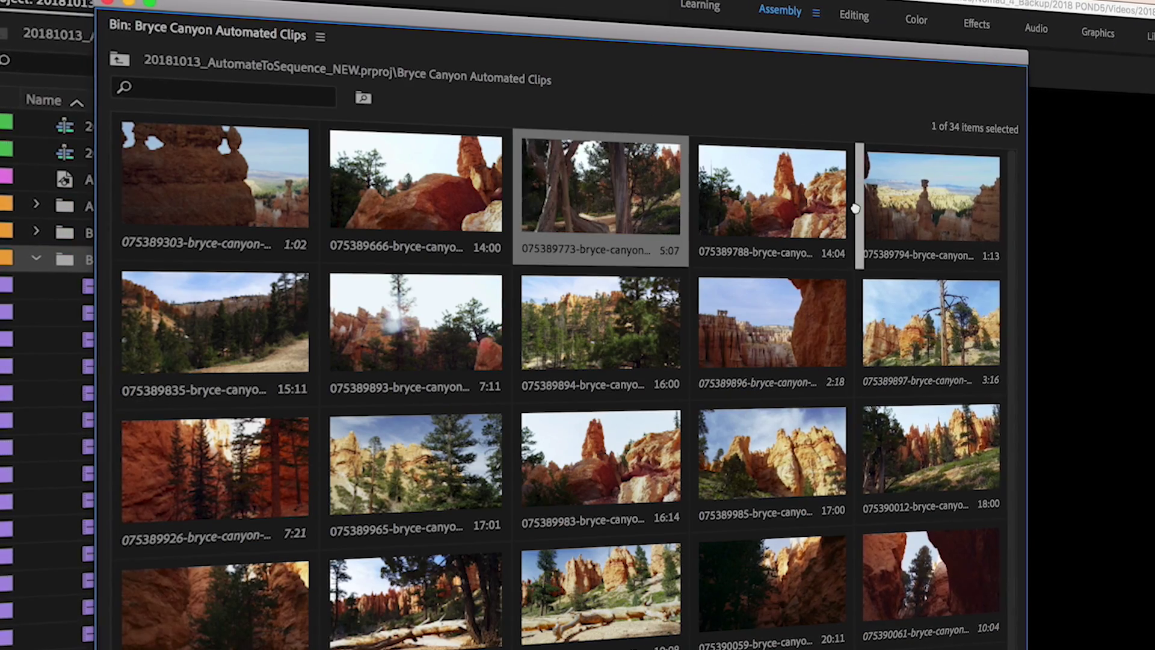
Move clip 075389773 after clip 075389788 in the bin's thumbnail grid.
left_click_drag(579, 184, 777, 193)
Reorder the clips, moving 075389303 out of the first row and putting 075389985 first.
left_click(226, 189)
left_click_drag(226, 189, 320, 220)
left_click_drag(777, 454, 146, 191)
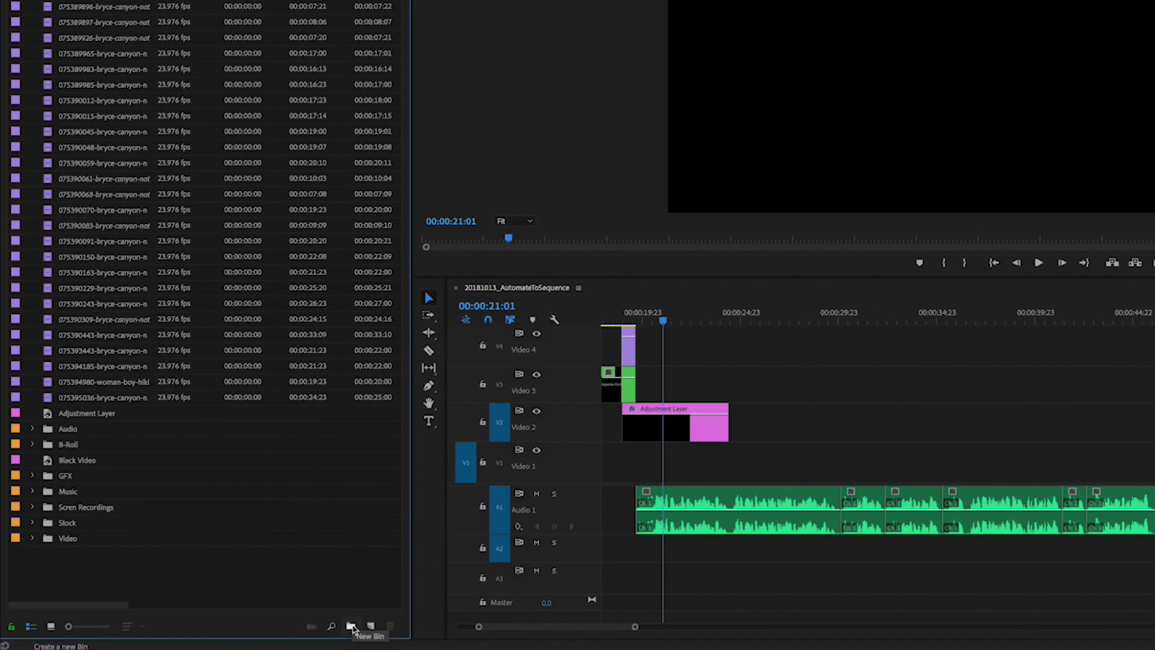
Create a bin named 'Bryce Canyon Automated Clips' and move the 34 canyon clips into it.
left_click(244, 633)
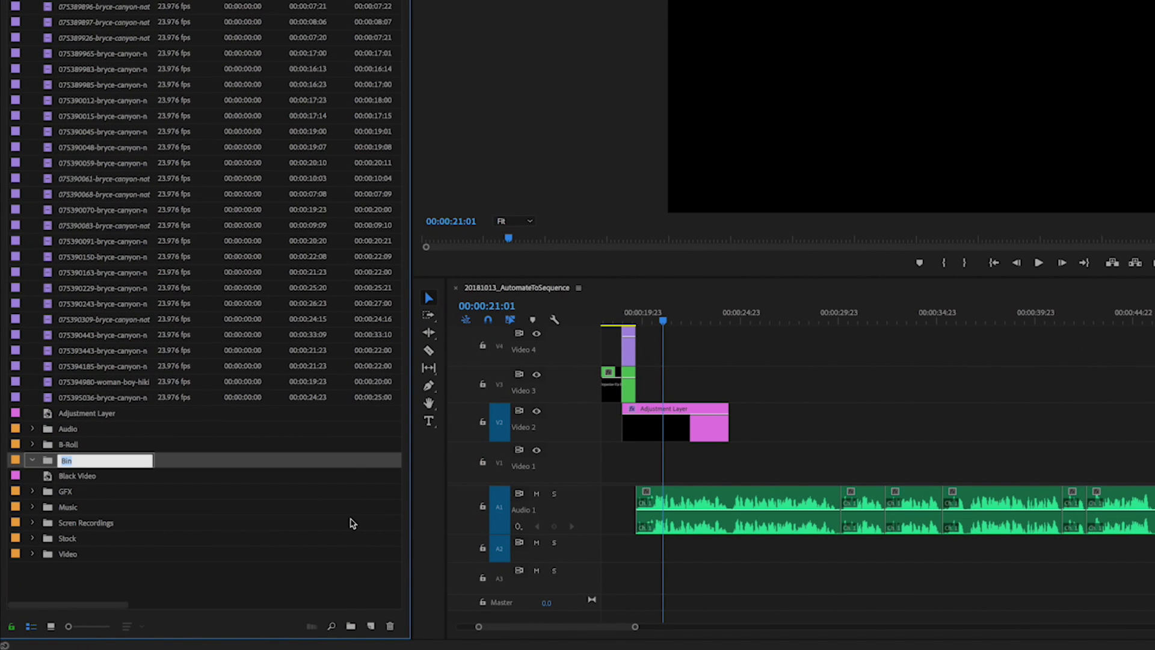
type("Bryce")
type(" Canyon Automated Clips")
key("Tab")
key("Return")
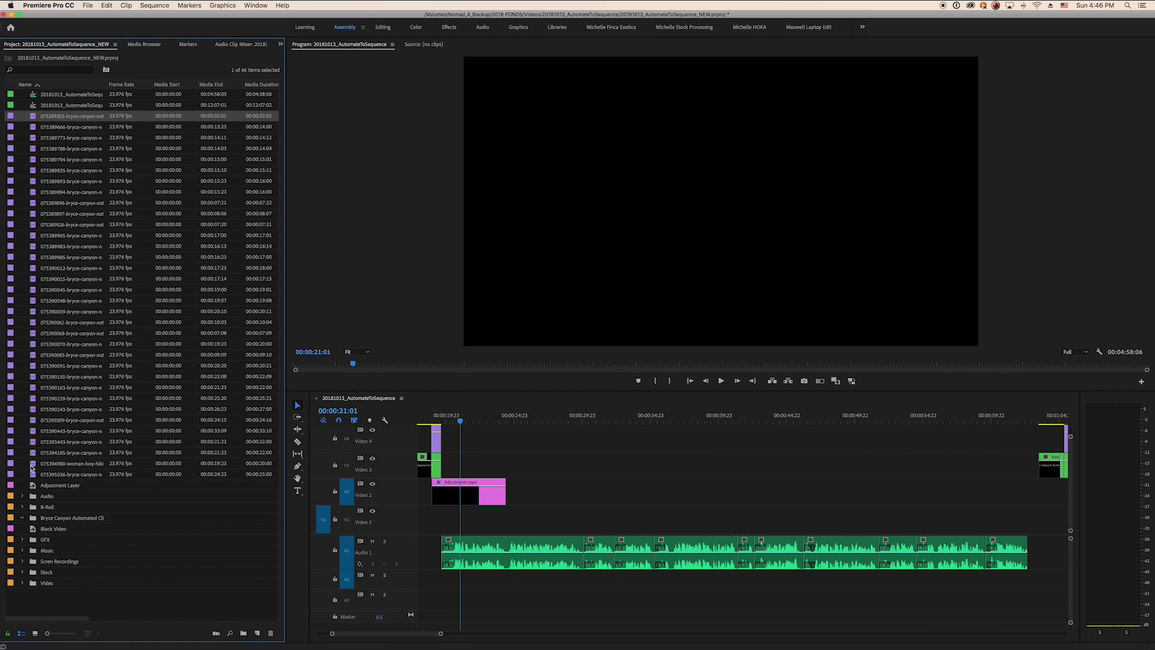
left_click(32, 473, "shift")
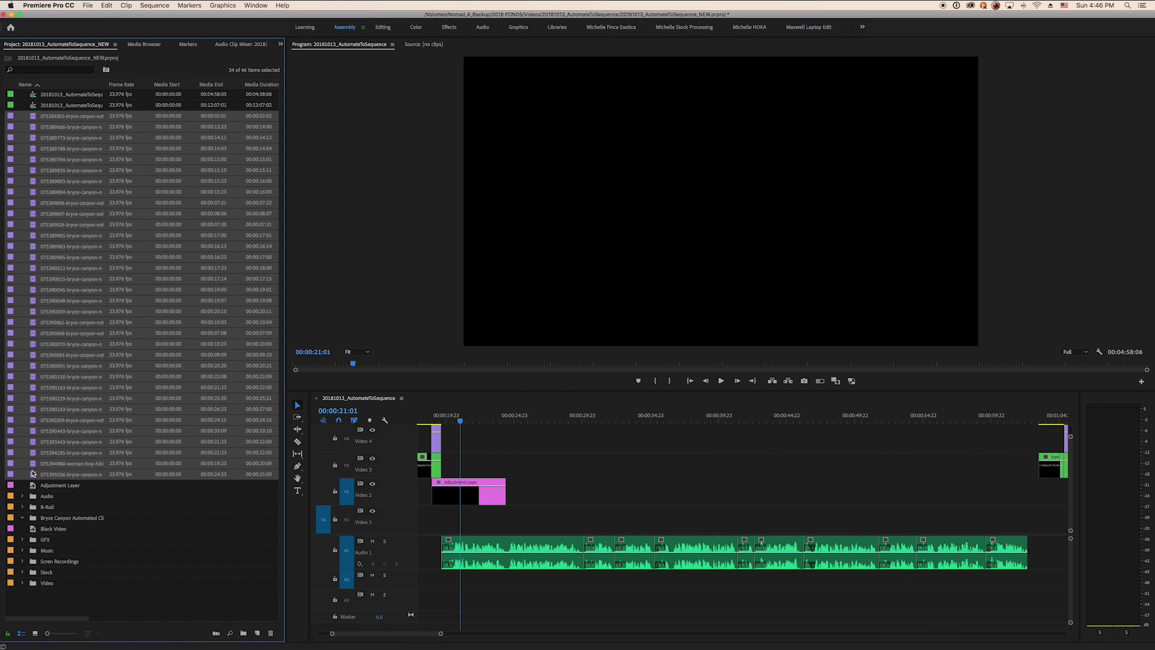
left_click_drag(33, 485, 34, 519)
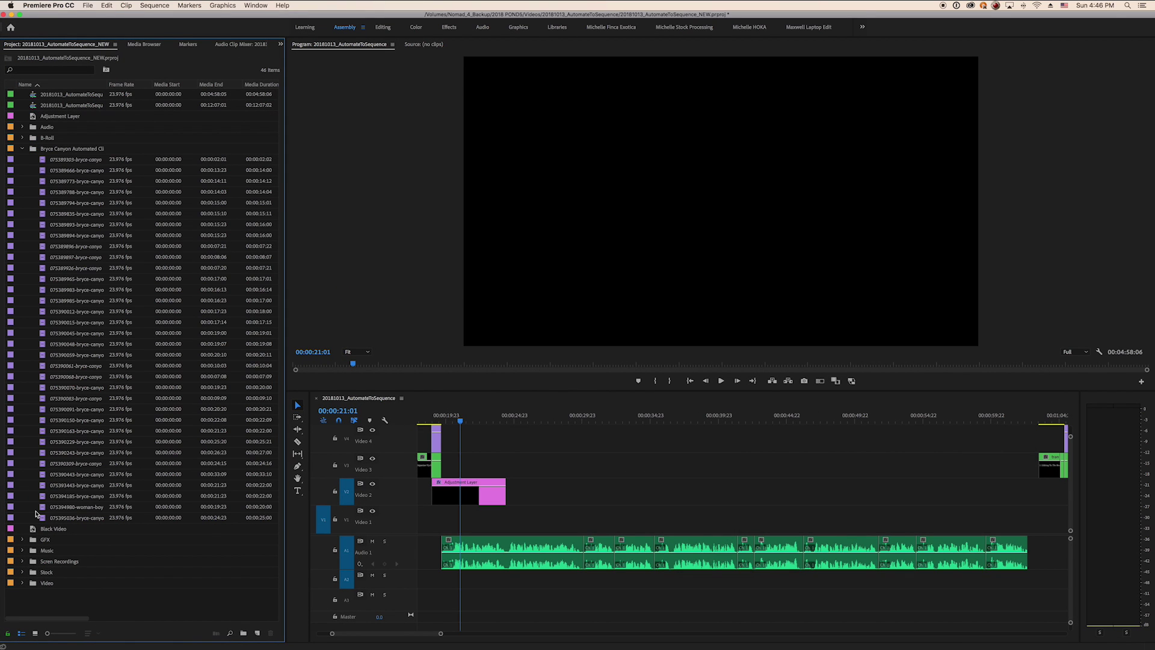
Open the Bryce Canyon bin in its own window and sort the clips by Media End, then Name.
double_click(33, 150)
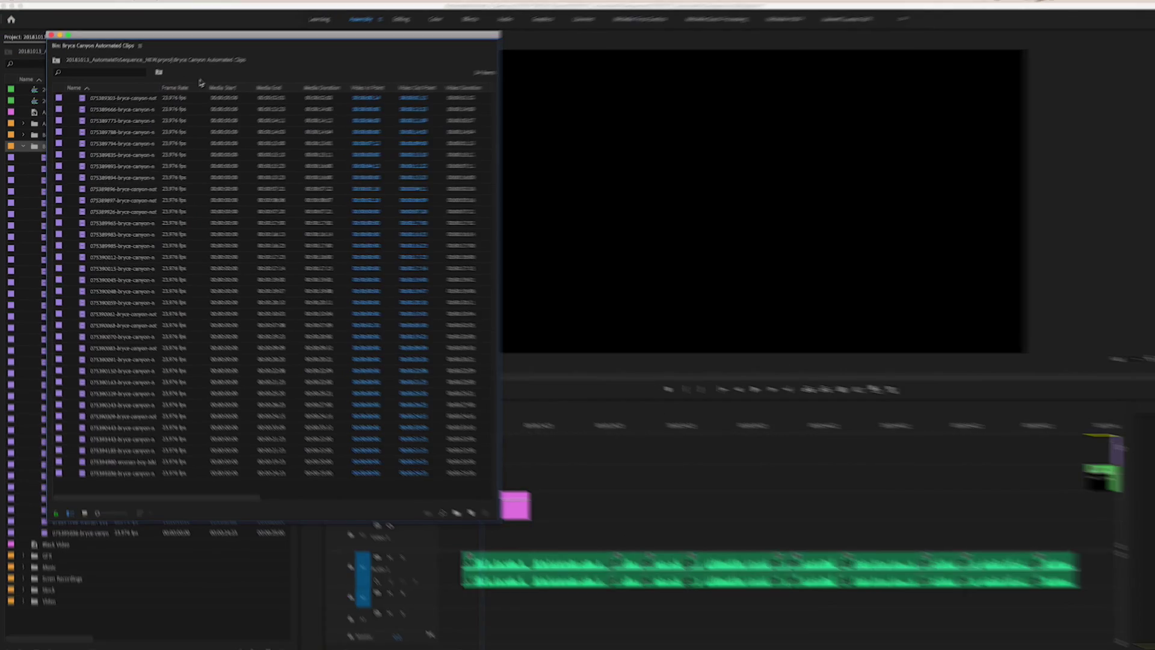
left_click(237, 79)
left_click(430, 23)
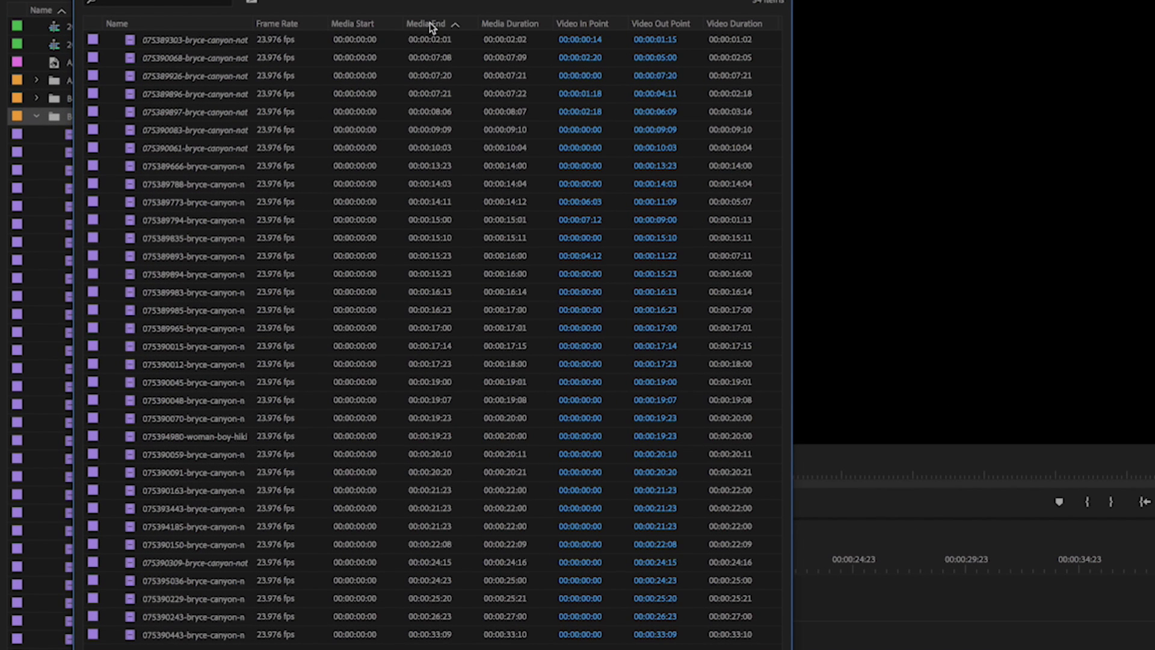
left_click(429, 23)
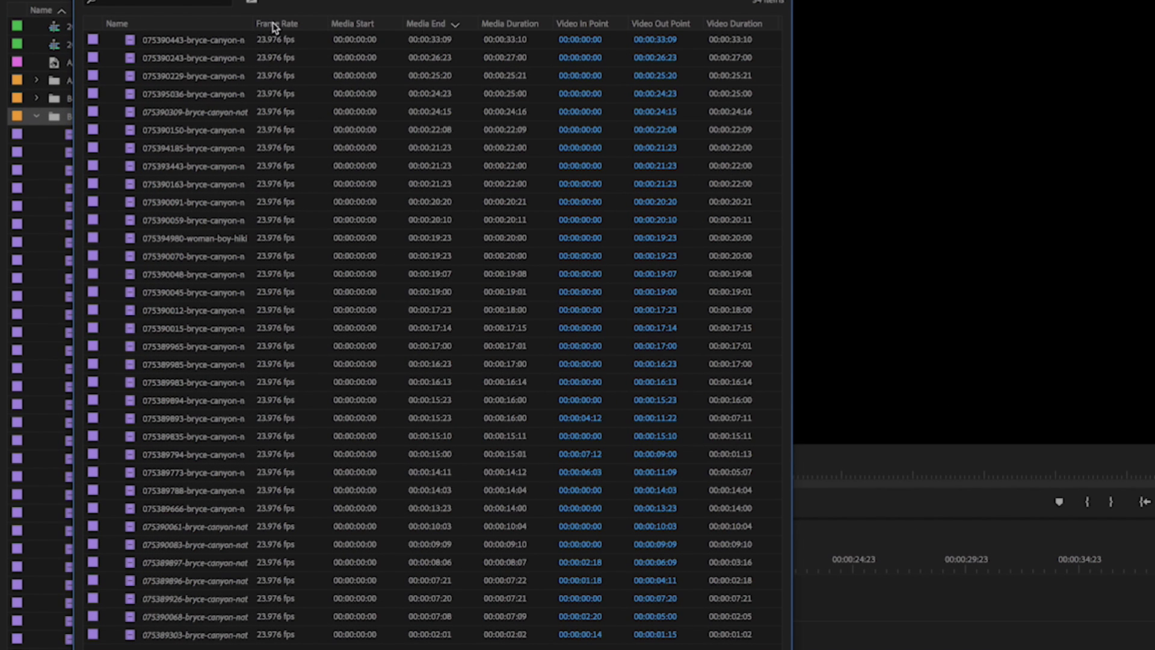
left_click(206, 25)
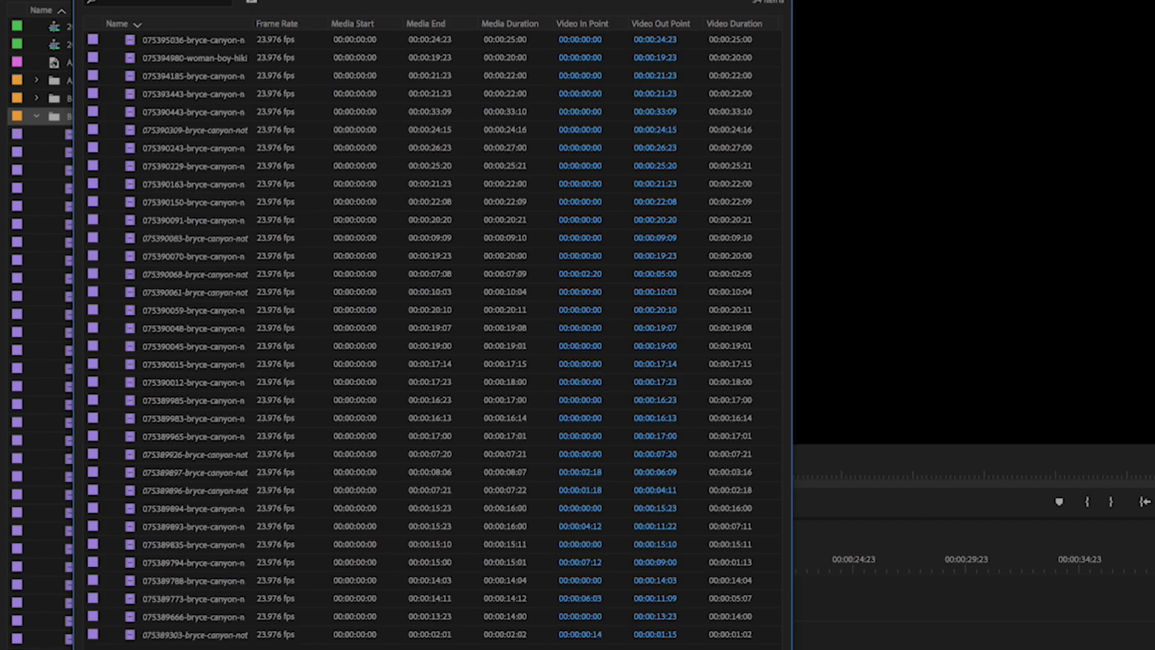
Switch the bin to Icon View and reorder clips 075389773 and 075389303 in the thumbnail grid.
key("ctrl+Page_Down")
left_click_drag(412, 58, 636, 60)
left_click_drag(150, 58, 220, 96)
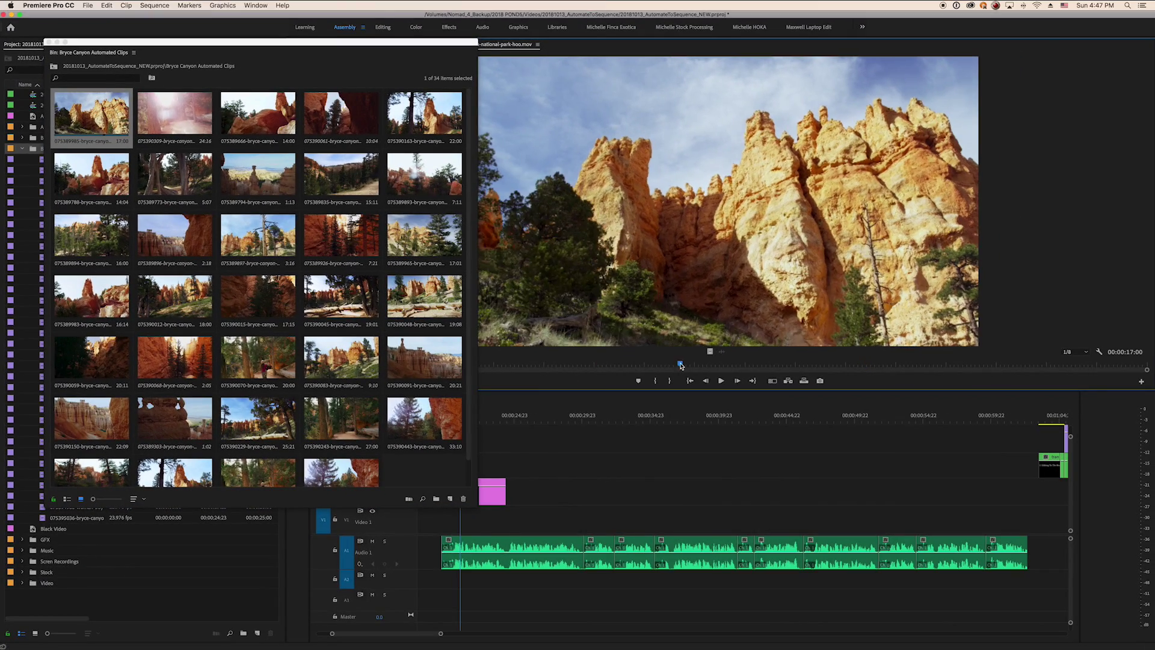
Trim the current clip to a 2:10 range with In and Out points.
key("i")
key("space")
key("o")
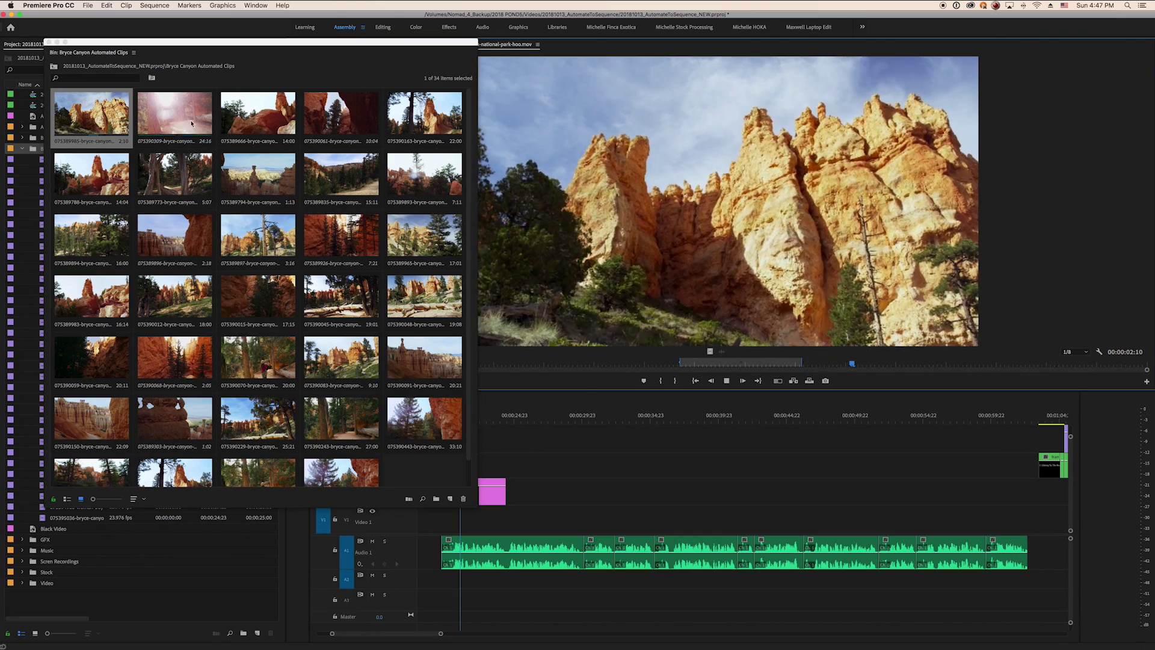
Load clip 075390309 in the Source Monitor and preview spots to find its In point.
left_click(191, 124)
left_click(689, 365)
key("i")
key("space")
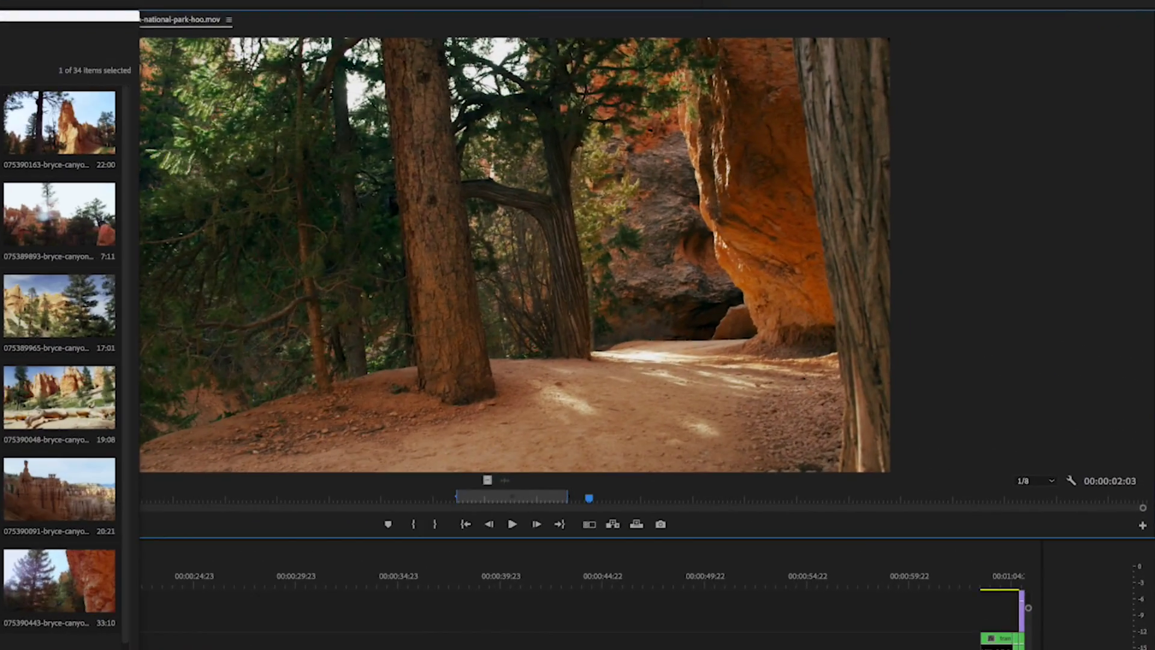
left_click(761, 369)
left_click(753, 370)
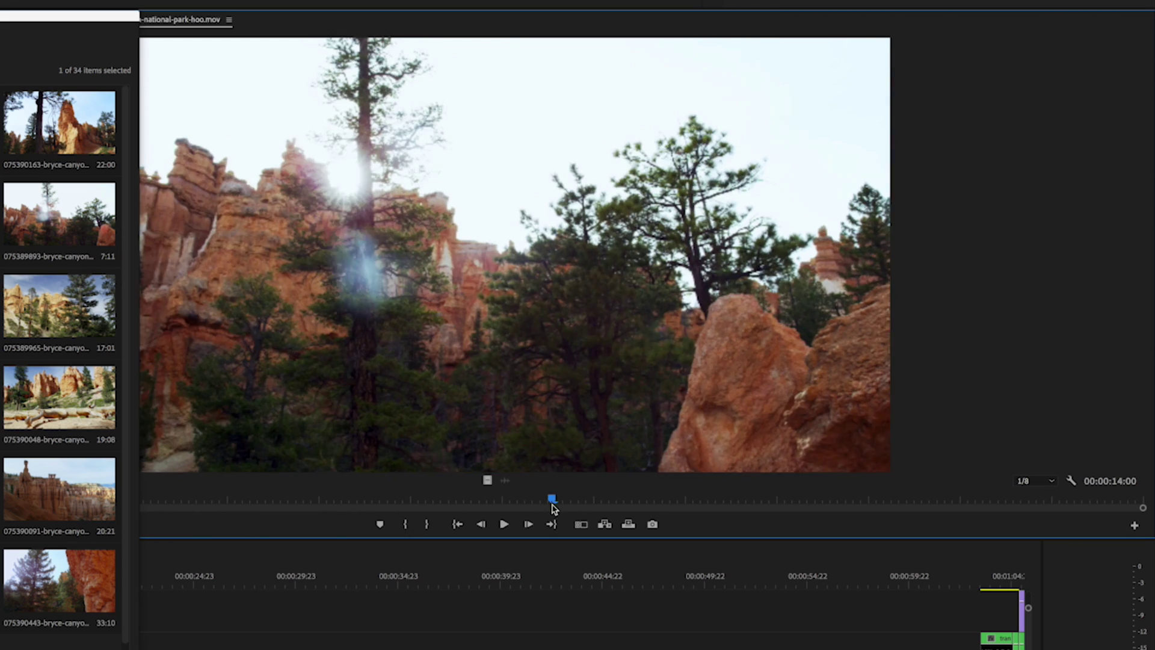
Set clip 075390309's In at 08:21 and Out at 10:04, then play back the trimmed range.
left_click_drag(554, 509, 330, 511)
key("i")
key("space")
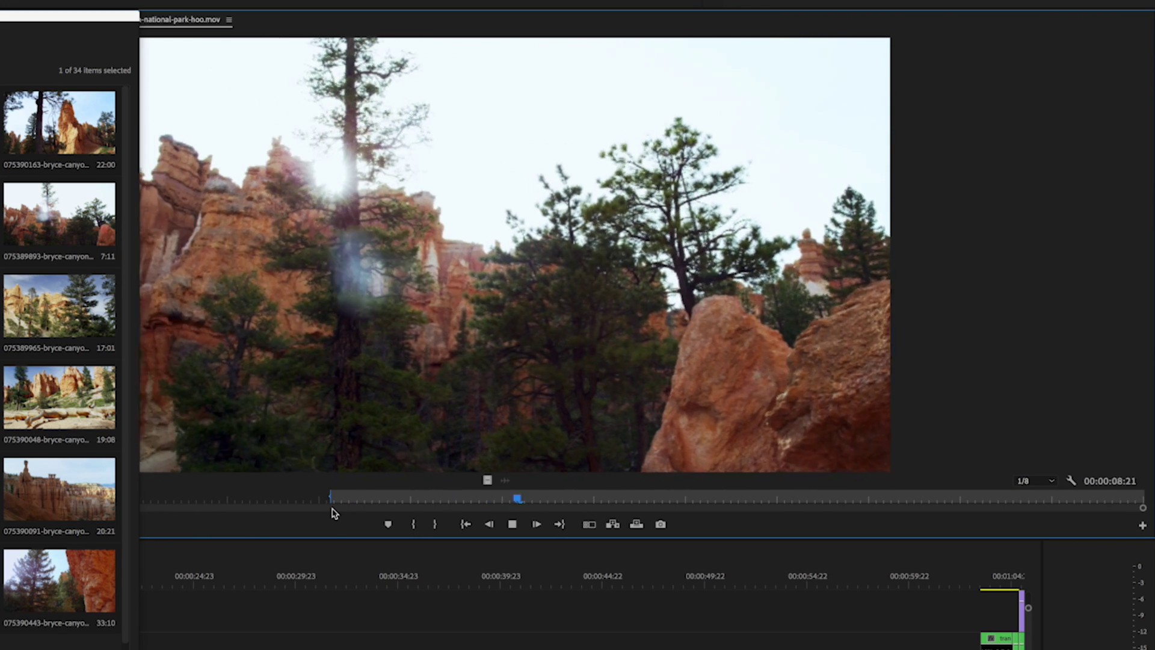
key("o")
left_click(529, 500)
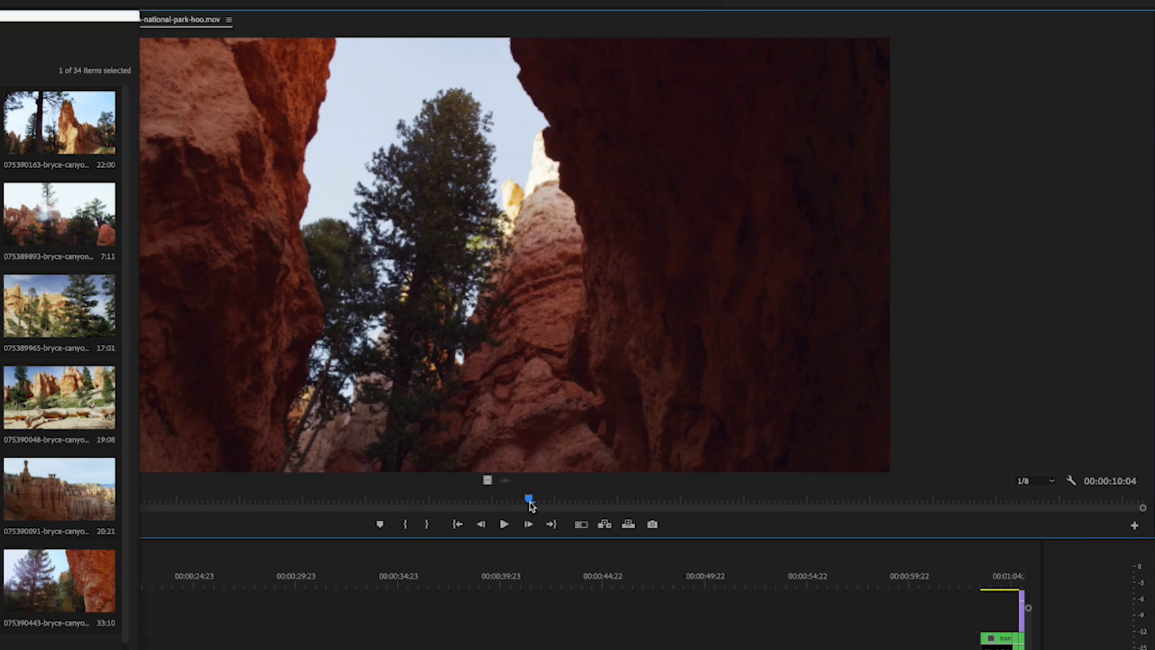
key("space")
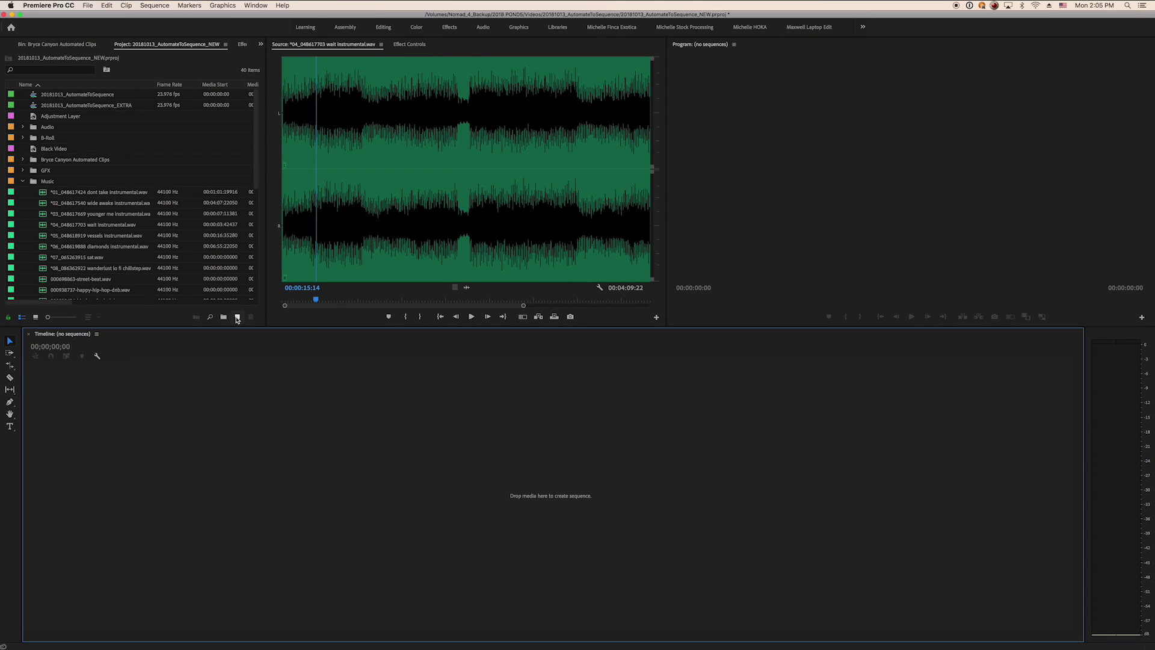
Create the Bryce Canyon Selects sequence and place the wait instrumental music on Audio 1.
key("super+n")
type("Bryce Canyon Selects")
key("Return")
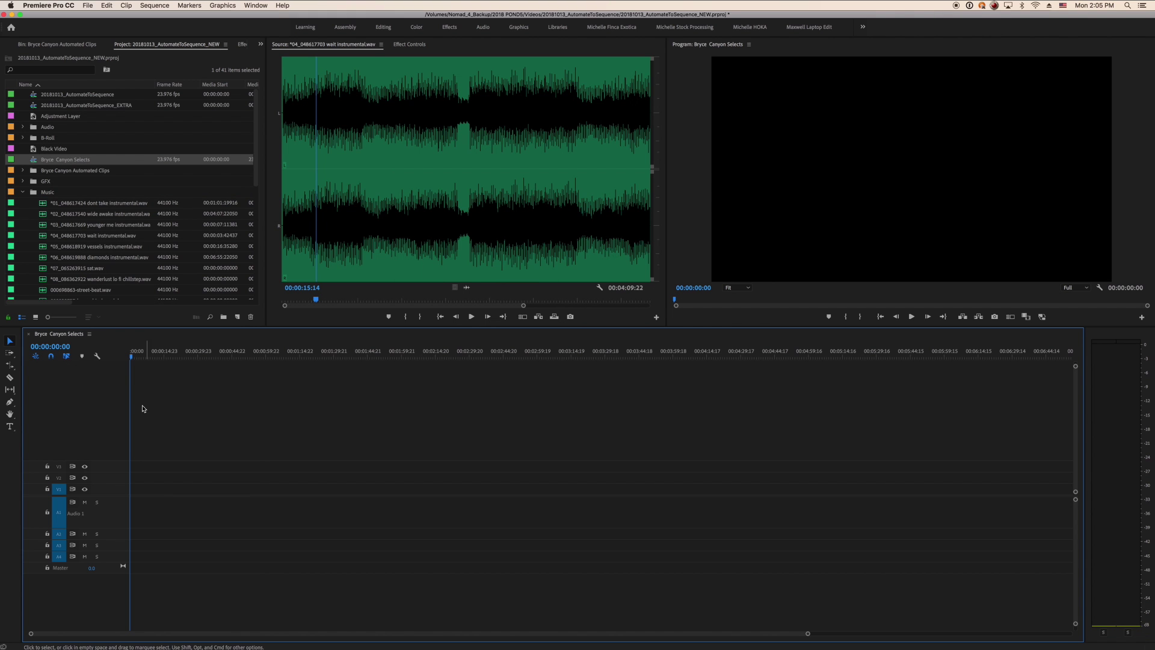
left_click_drag(42, 237, 138, 481)
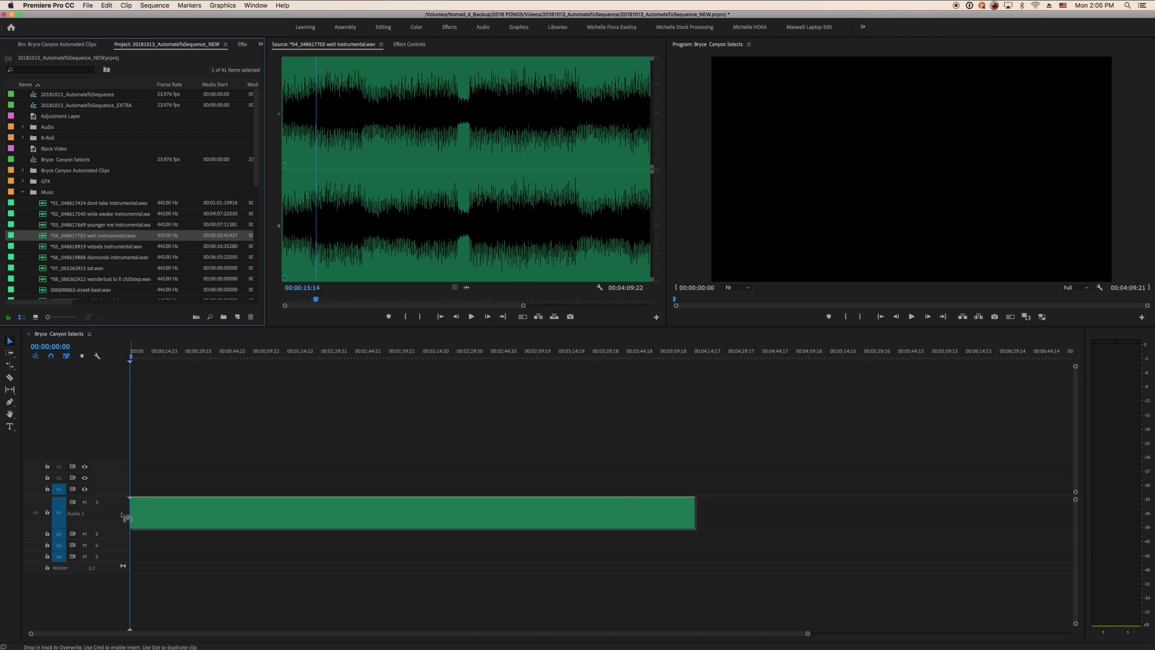
key("backslash")
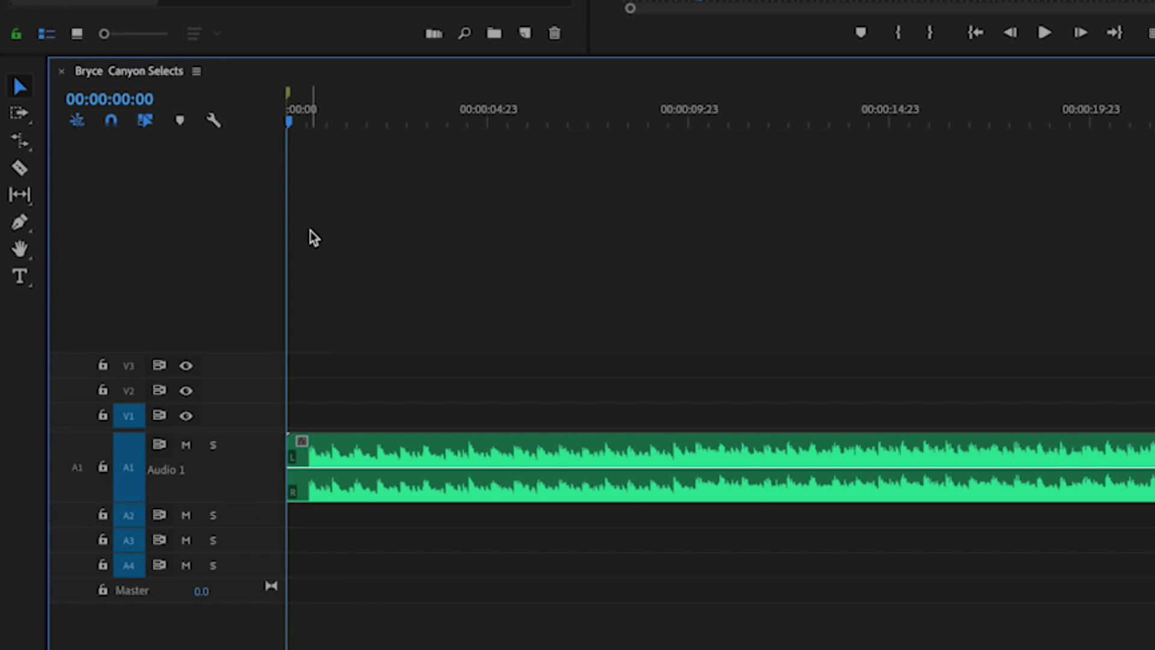
Play the music and add markers on its beats.
key("space")
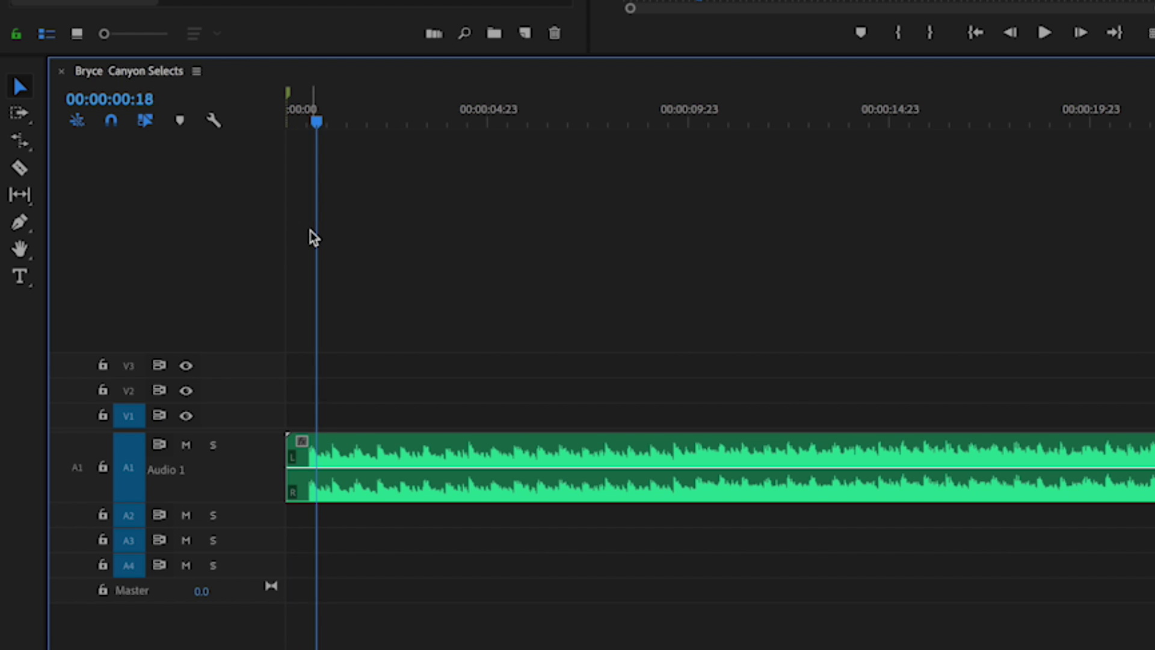
key("m")
key("m")
key("m")
key("m")
key("m")
key("m")
key("m")
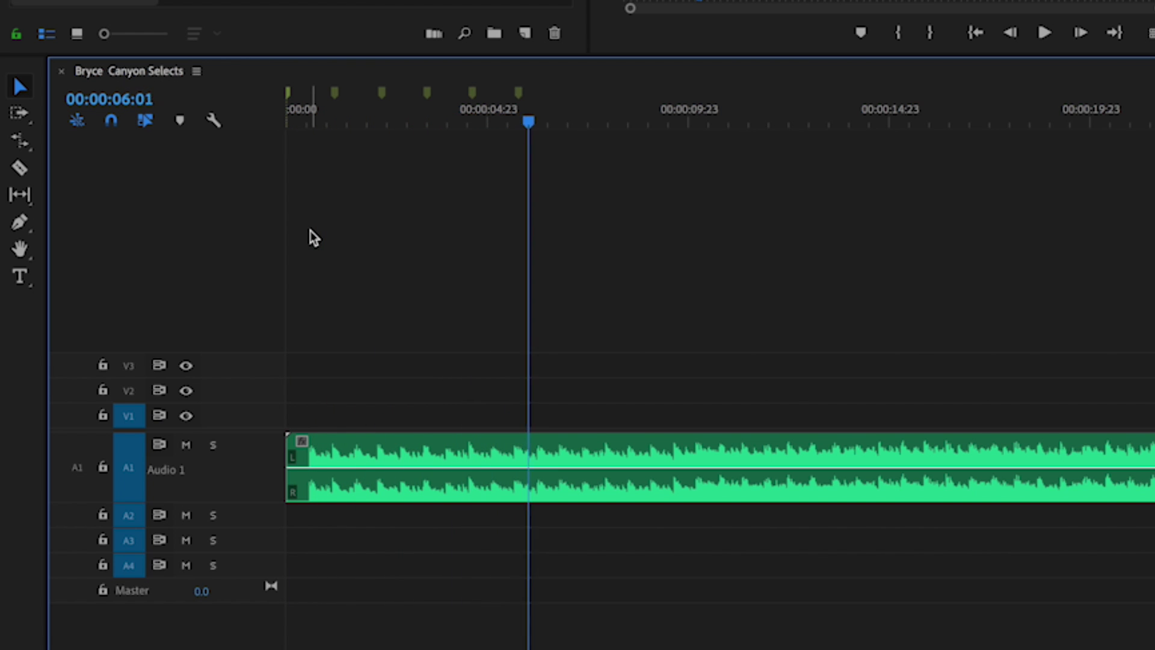
key("m")
key("m")
key("m")
key("m")
key("m")
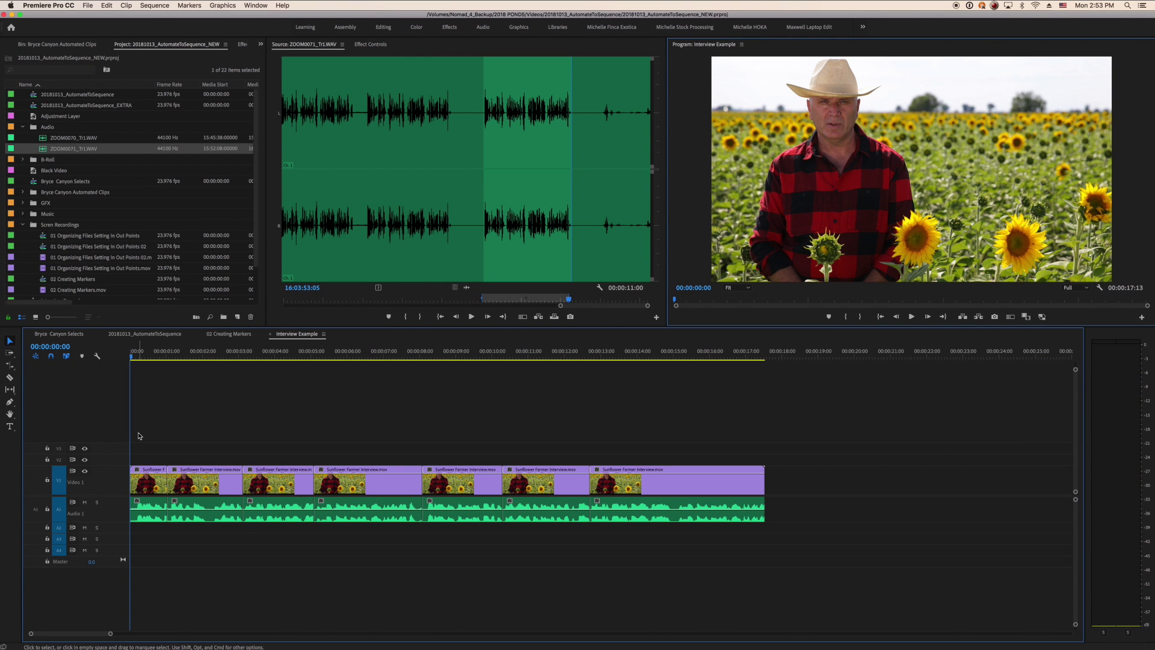
Mark the interview's start and pauses during playback, then lock the Video 1 and Audio 1 tracks.
key("m")
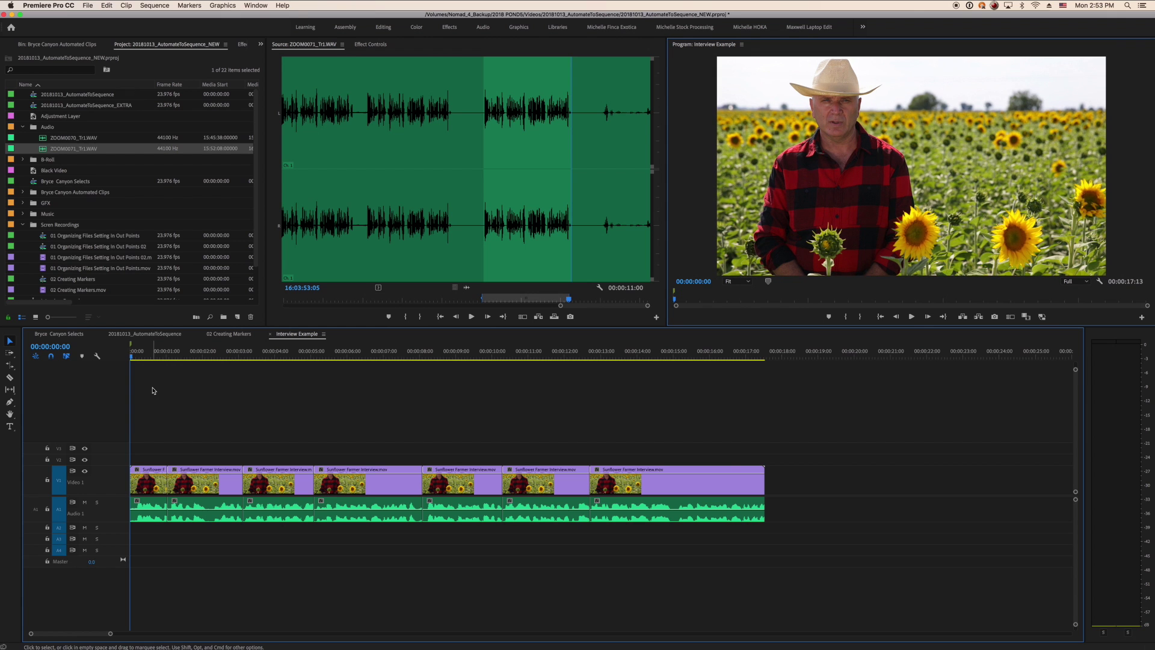
key("space")
key("m")
key("m")
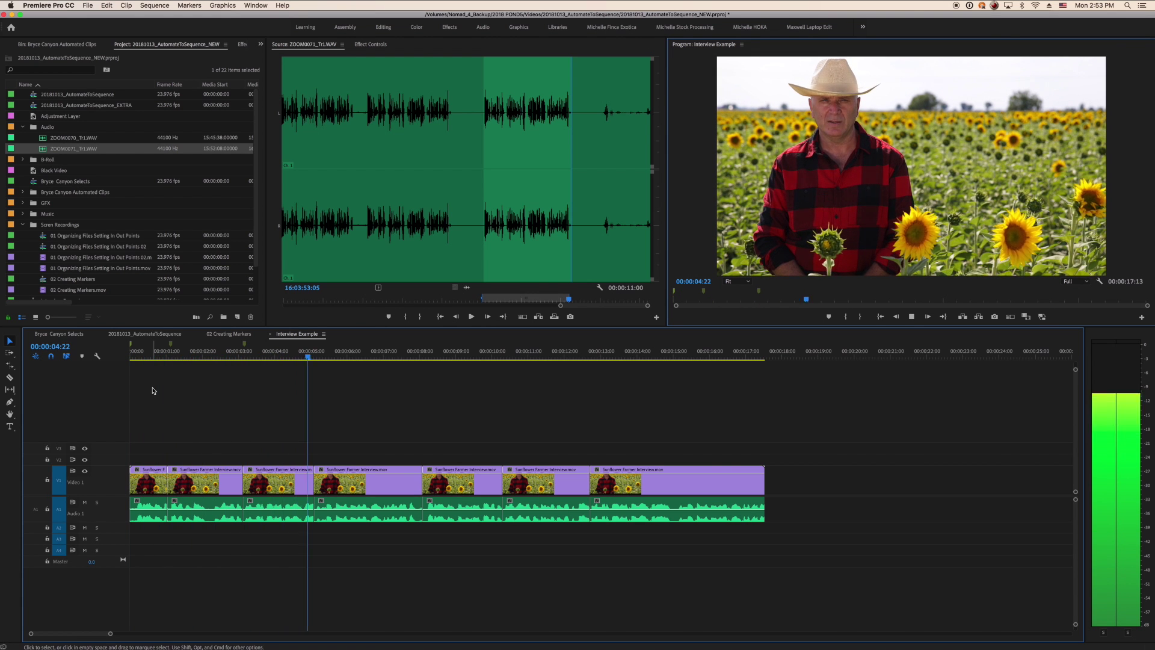
key("m")
key("m")
key("m")
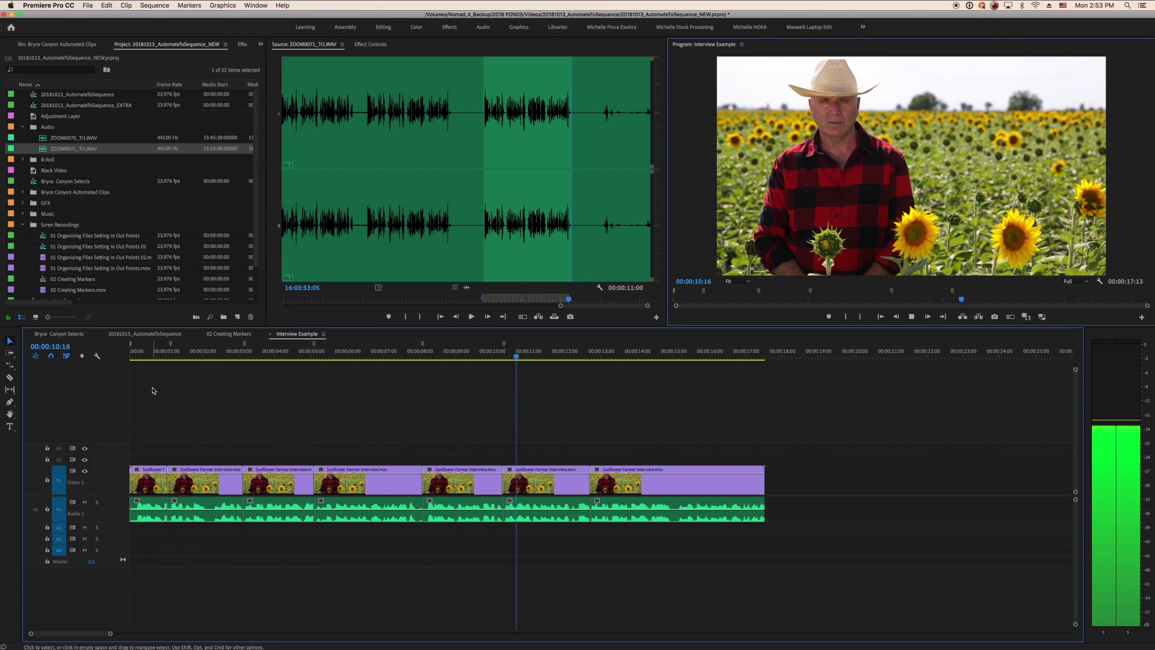
key("m")
key("m")
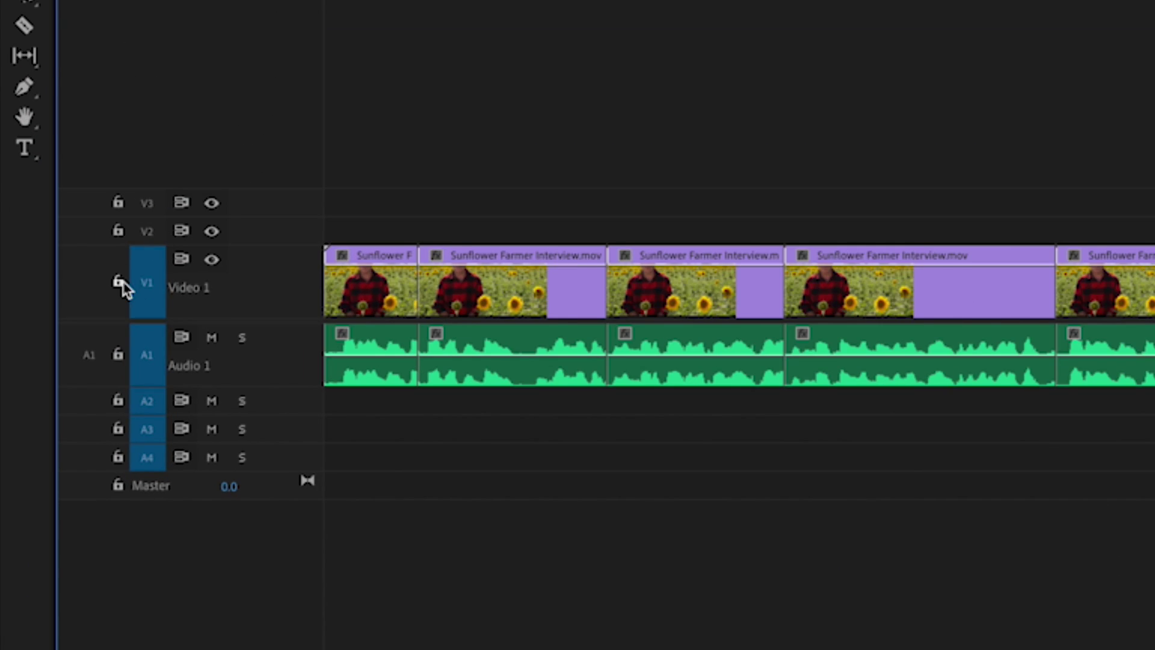
left_click(47, 480)
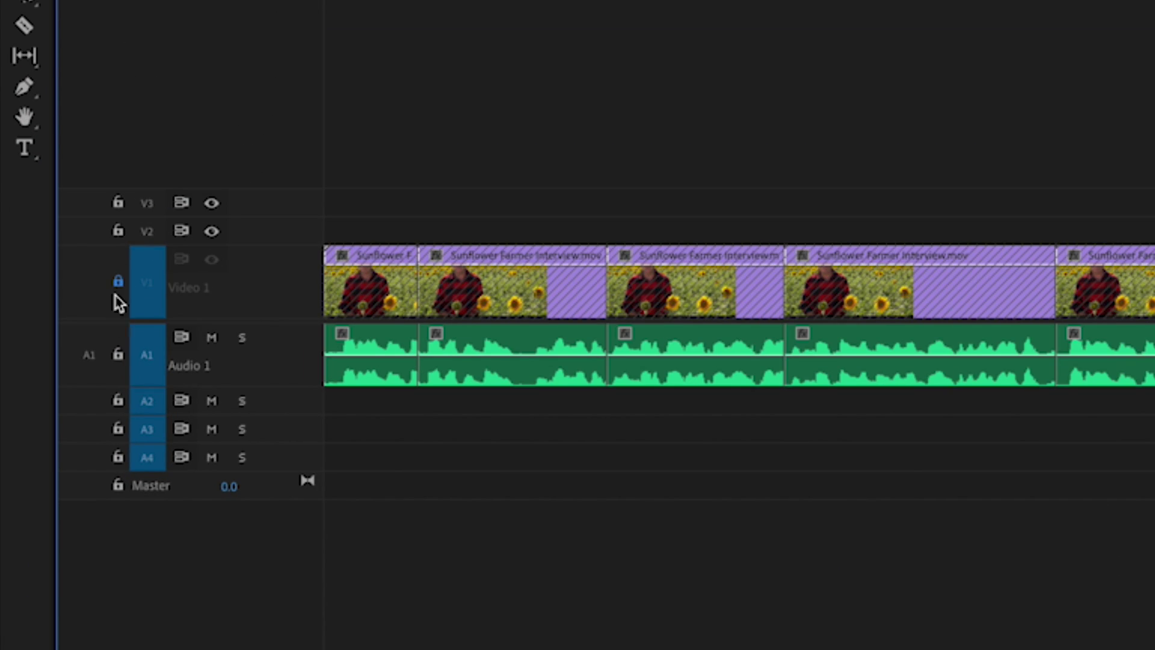
left_click(118, 357)
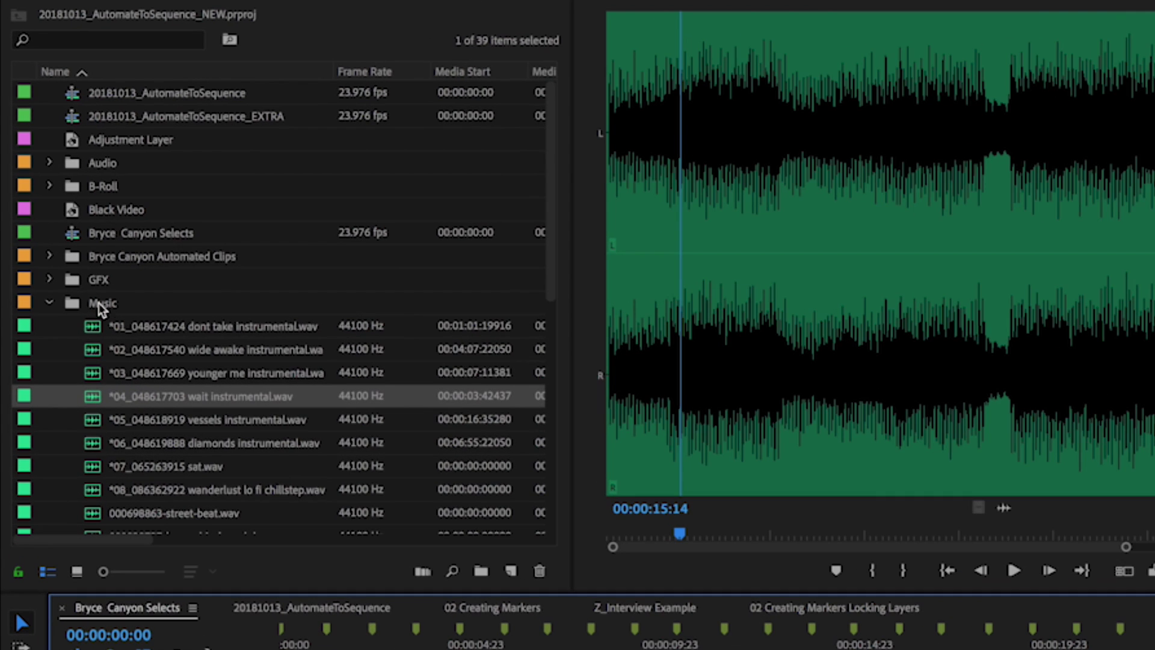
Open the Bryce Canyon Automated Clips bin and select canyon clips, ending with all 26 selected.
double_click(70, 261)
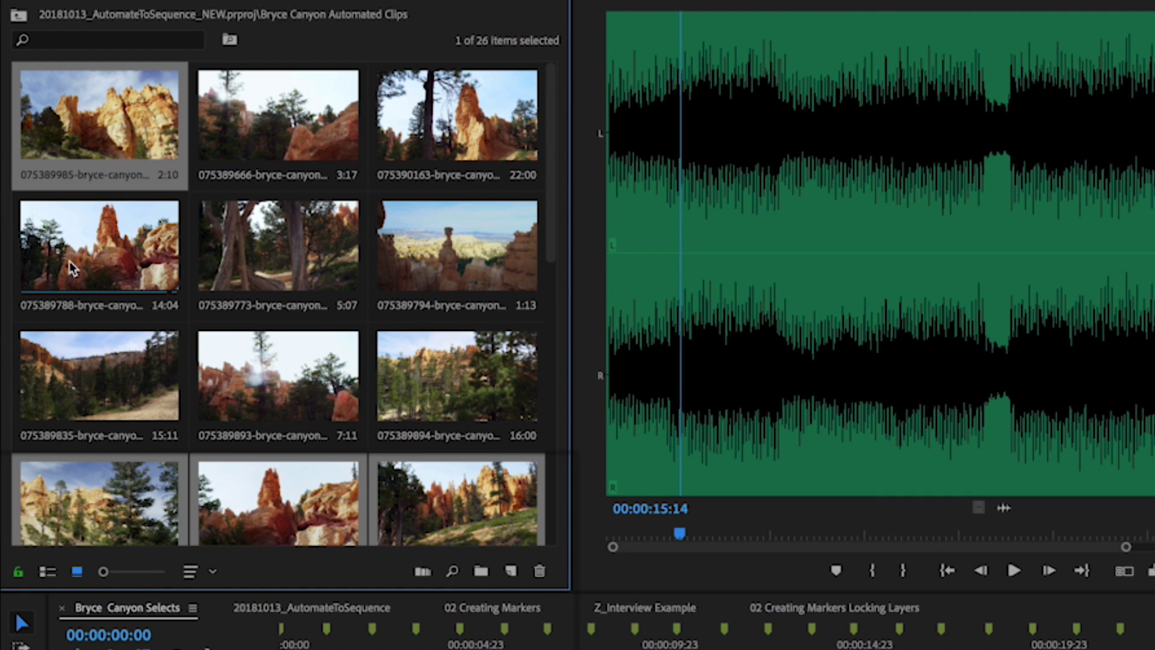
left_click(300, 127, "ctrl")
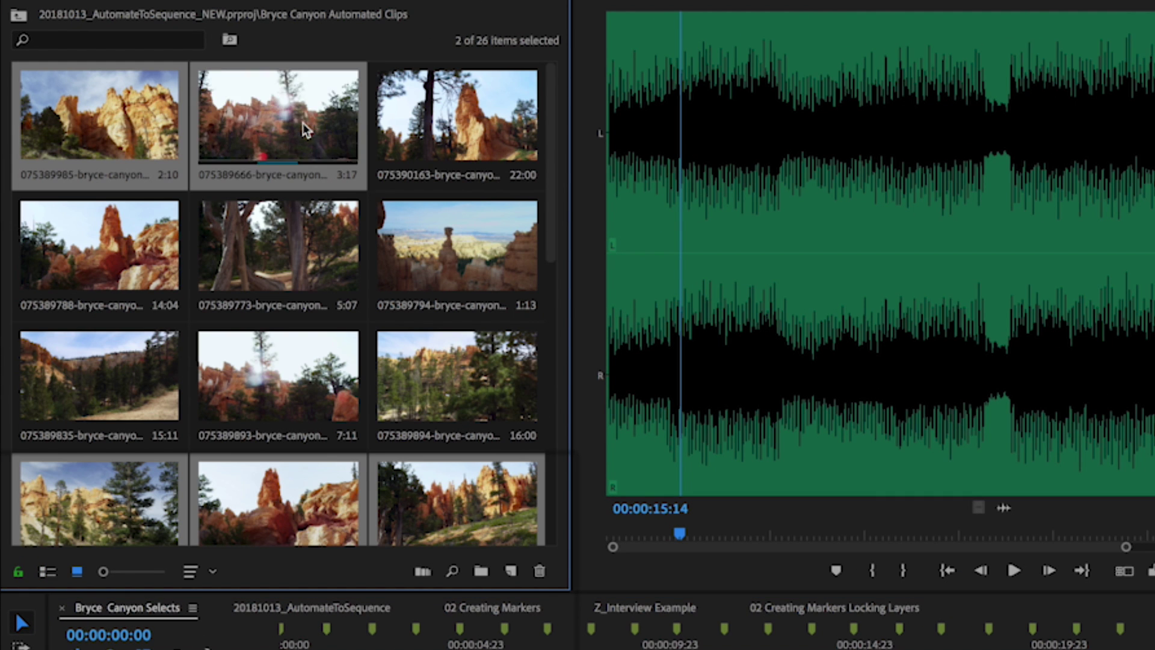
left_click(458, 126, "ctrl")
left_click(114, 266, "ctrl")
left_click(278, 253, "ctrl")
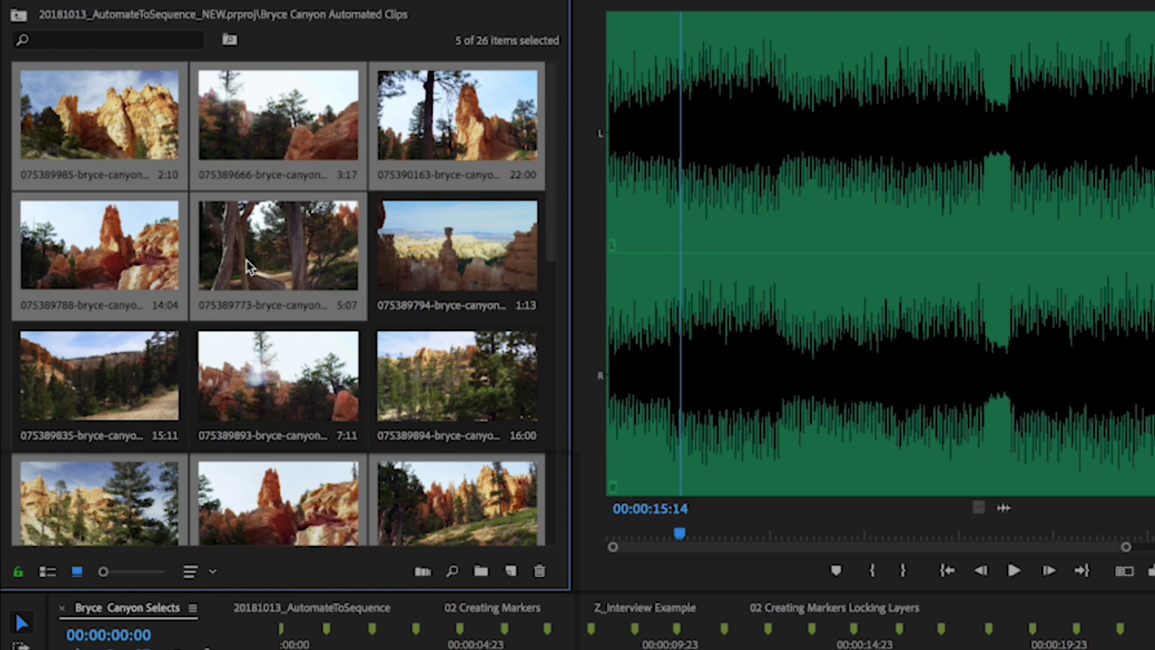
left_click(457, 264, "ctrl")
left_click(157, 370, "ctrl")
left_click(288, 387, "ctrl")
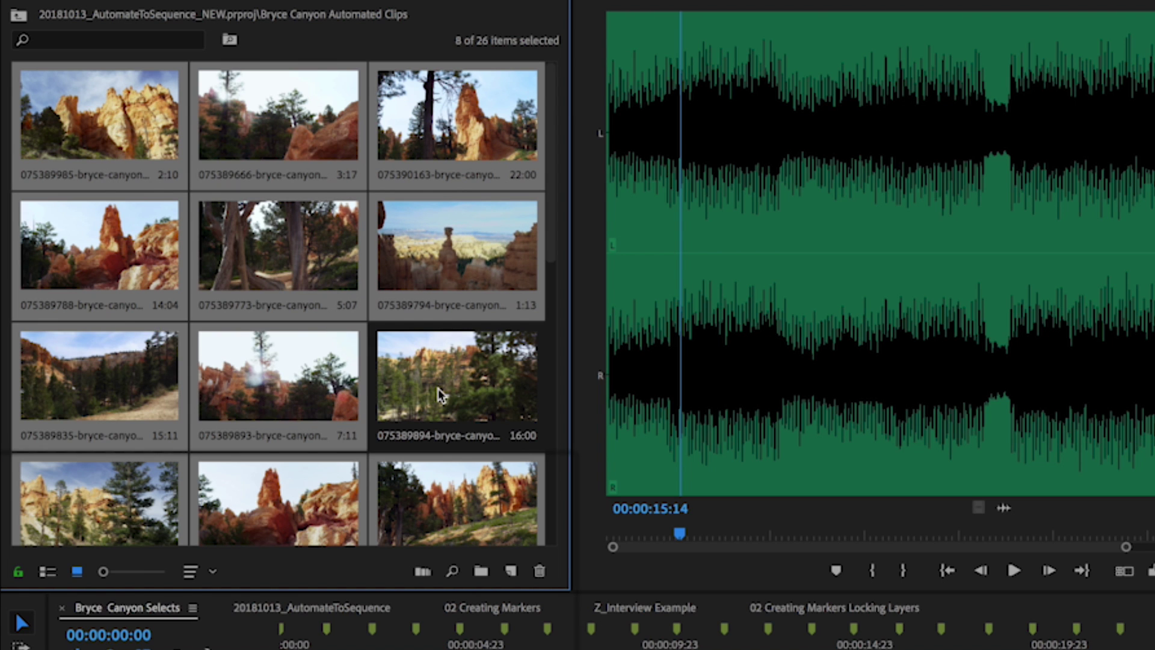
key("ctrl+a")
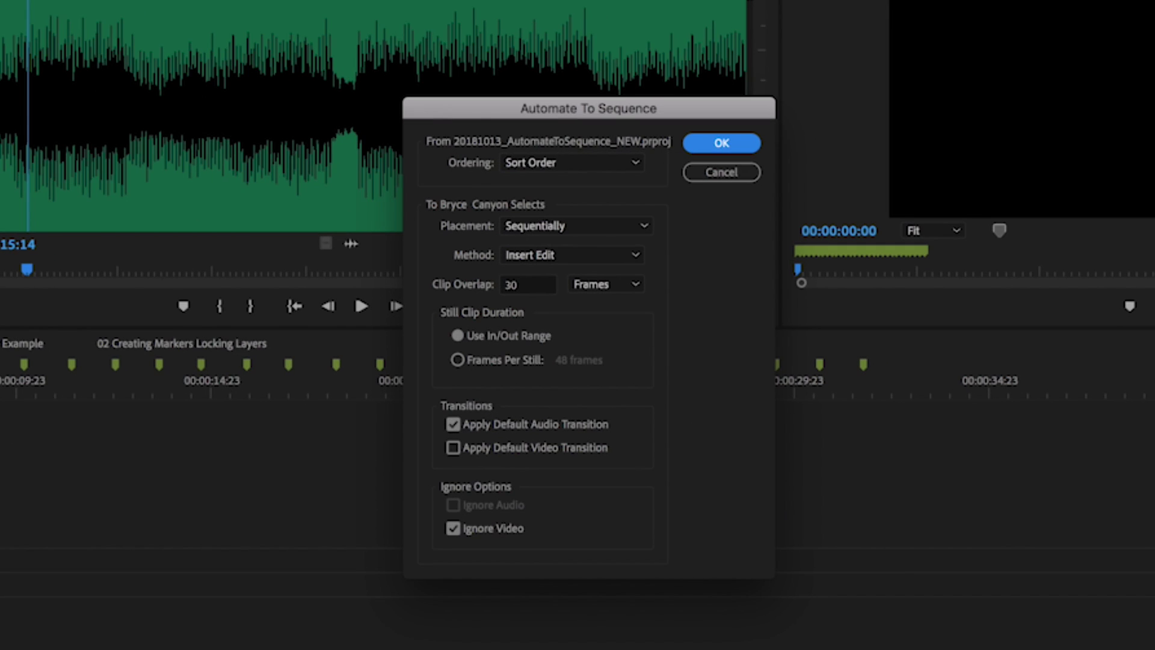
Keep Ordering on Sort Order, set Placement to At Unnumbered Markers and Method to Overwrite Edit.
left_click(563, 168)
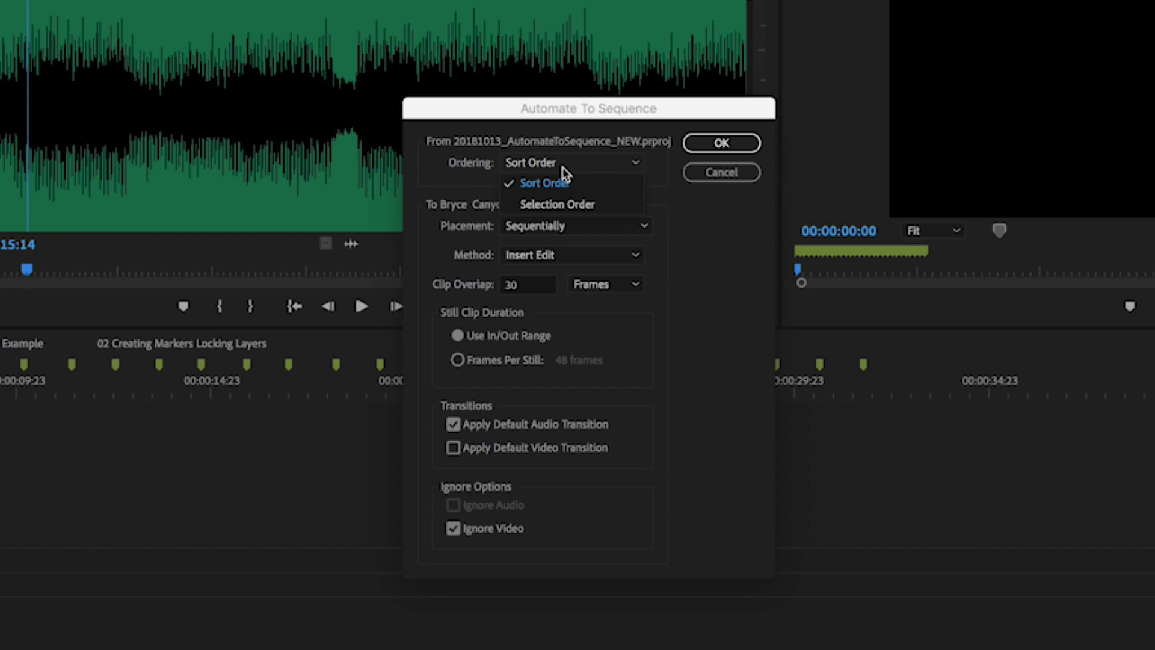
left_click(562, 186)
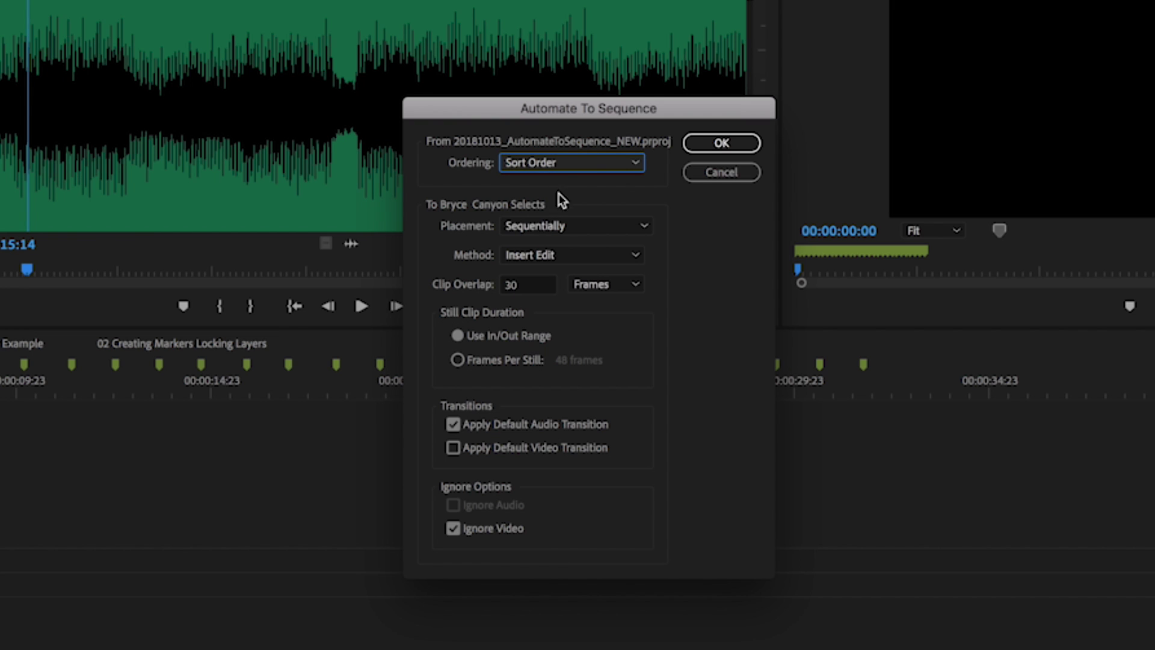
left_click(563, 227)
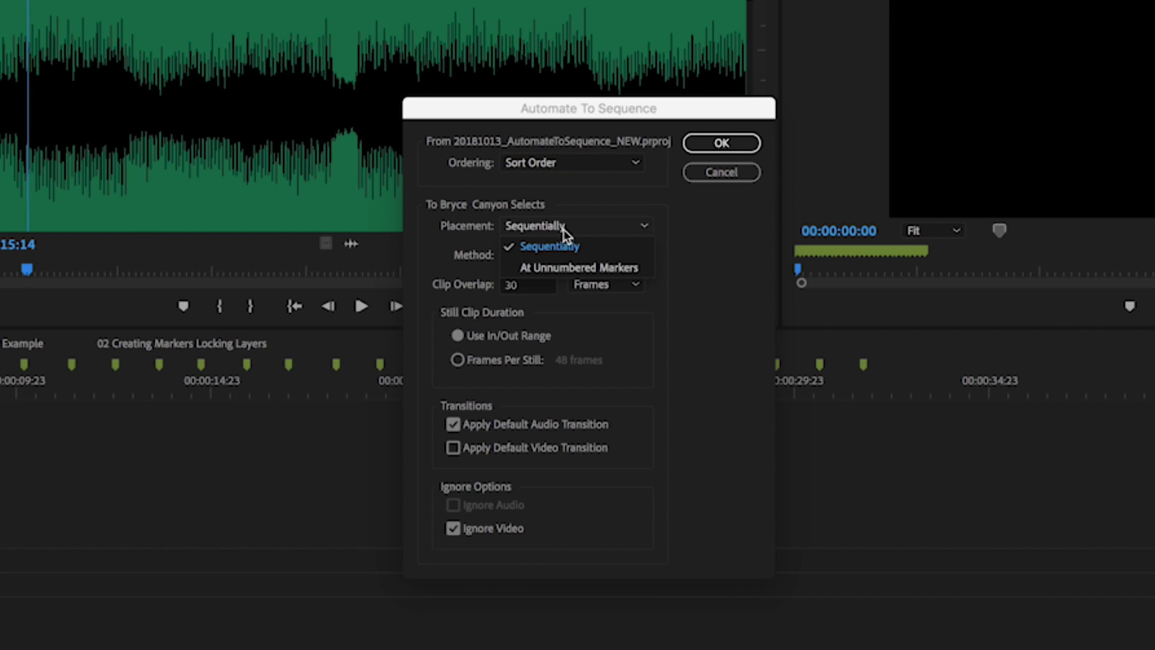
left_click(568, 270)
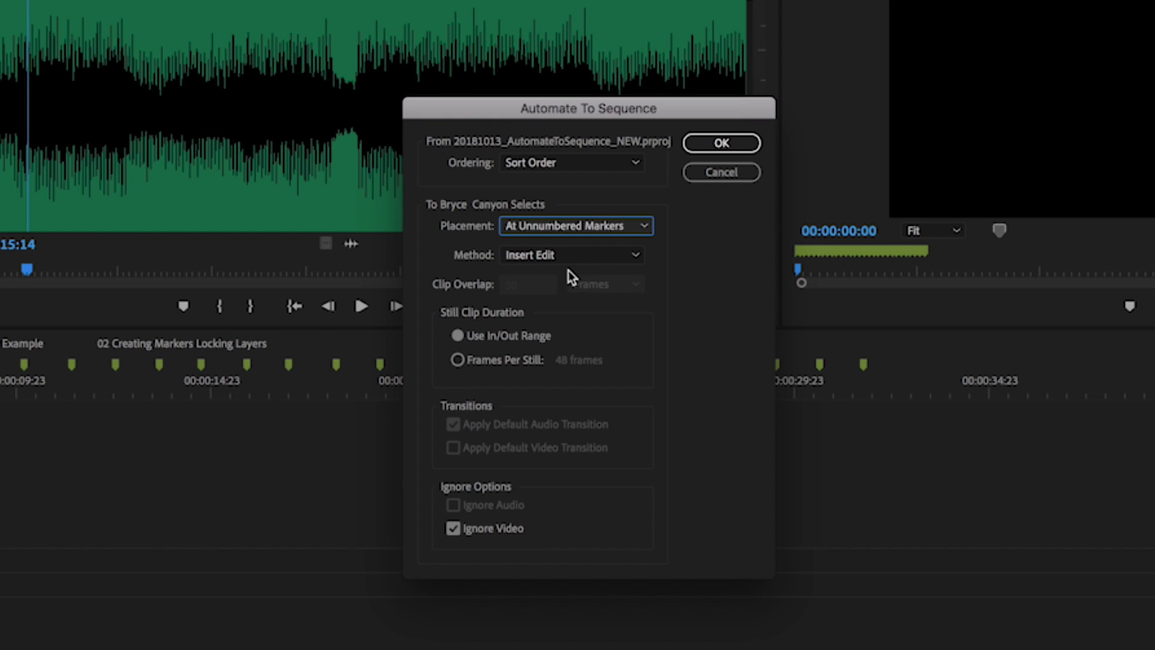
left_click(563, 257)
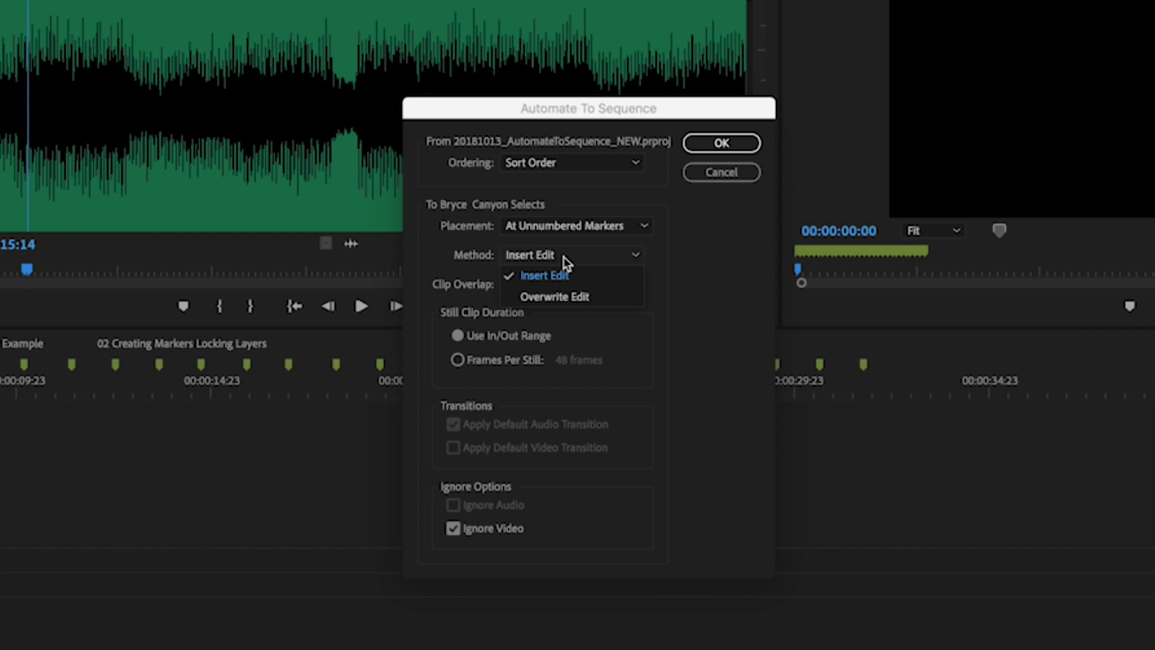
left_click(567, 298)
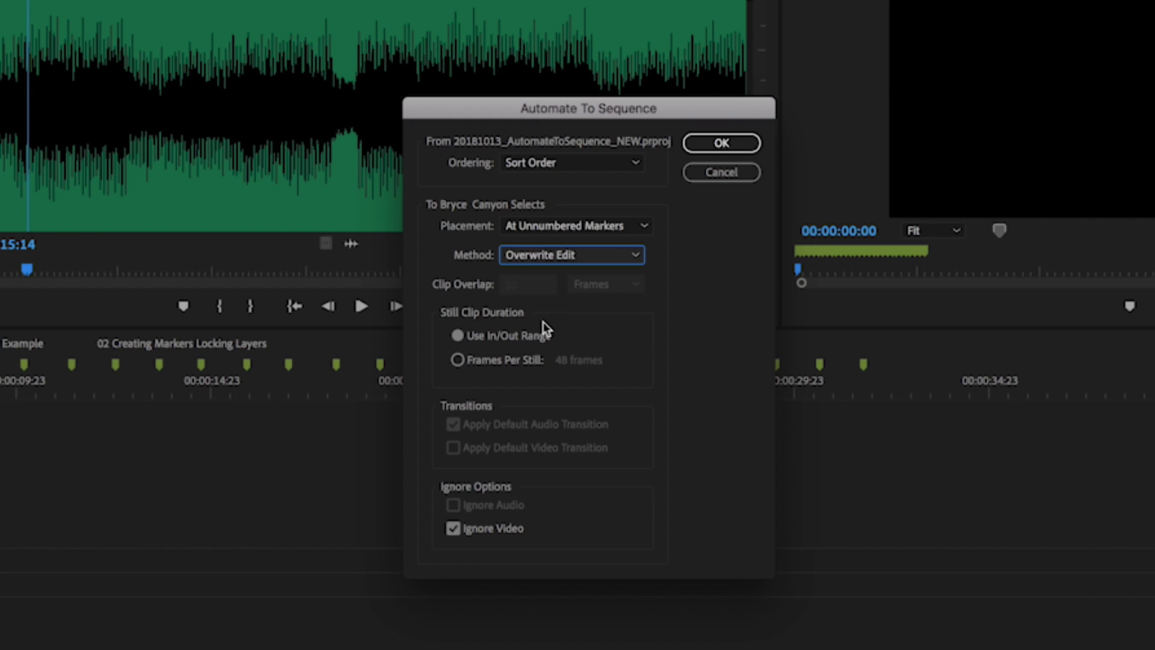
Uncheck Ignore Video and run Automate To Sequence into Bryce Canyon Selects with Overwrite Edit.
left_click(511, 338)
left_click(456, 531)
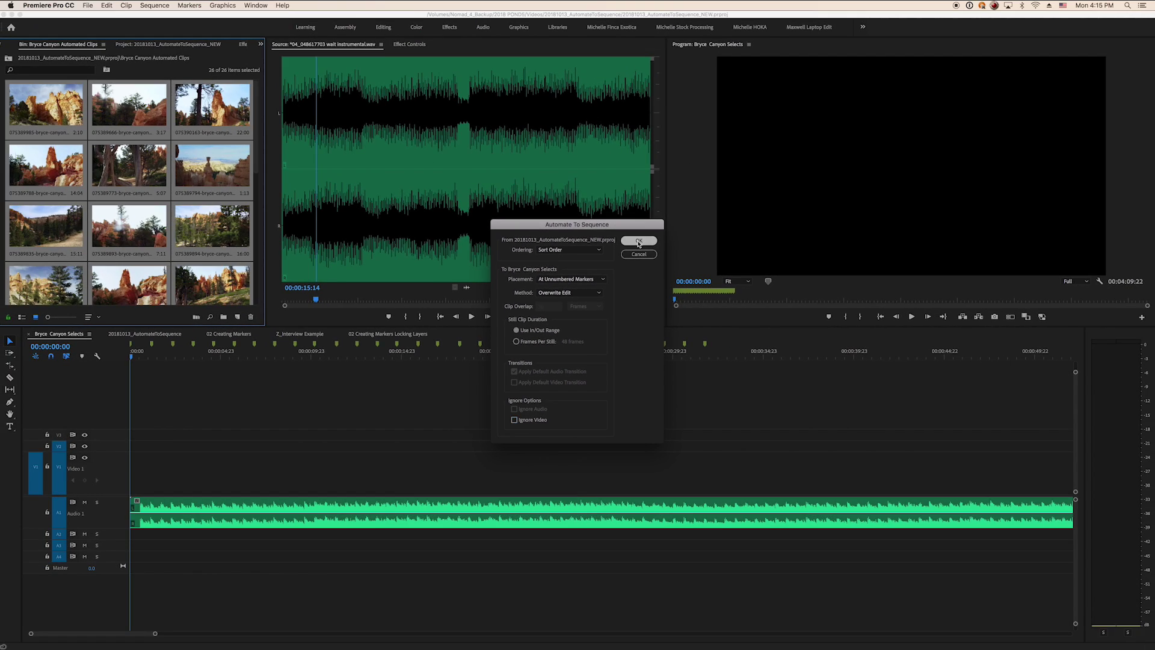
left_click(646, 232)
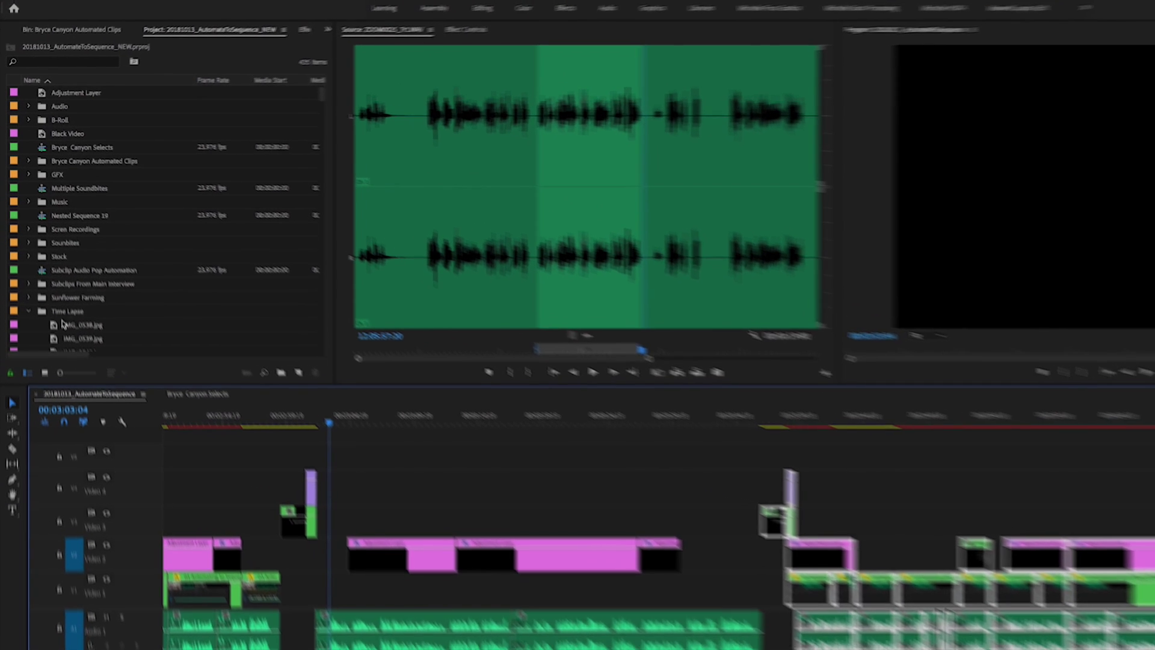
Create a new sequence from IMG_0538.jpg and name it 'Time Lapse Sequence'.
left_click_drag(67, 279, 237, 316)
left_click(97, 319)
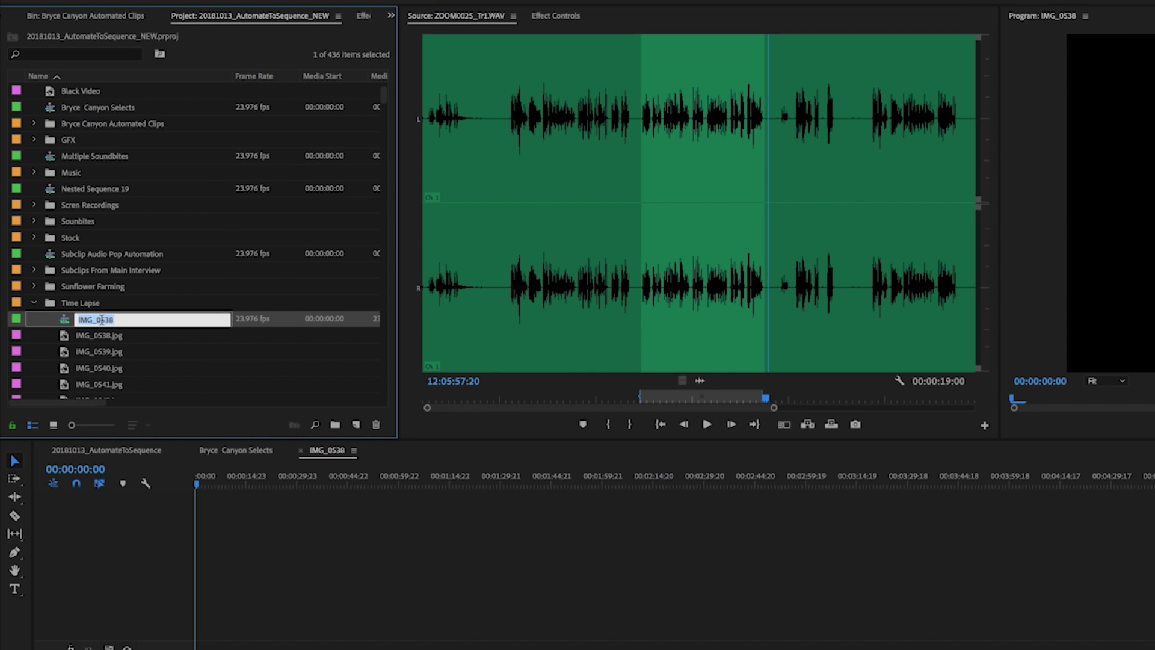
type("Time Lapse Sequence")
left_click(51, 307)
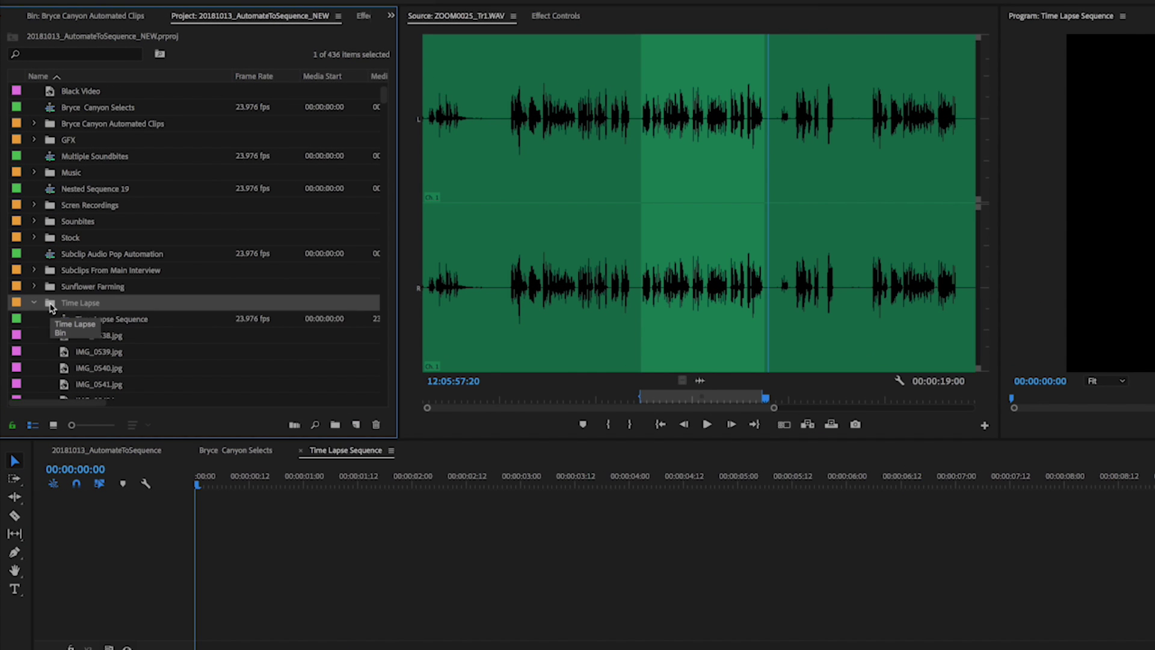
Sort the Time Lapse bin's stills by name ascending, select all 415 and automate them to the sequence.
double_click(51, 307)
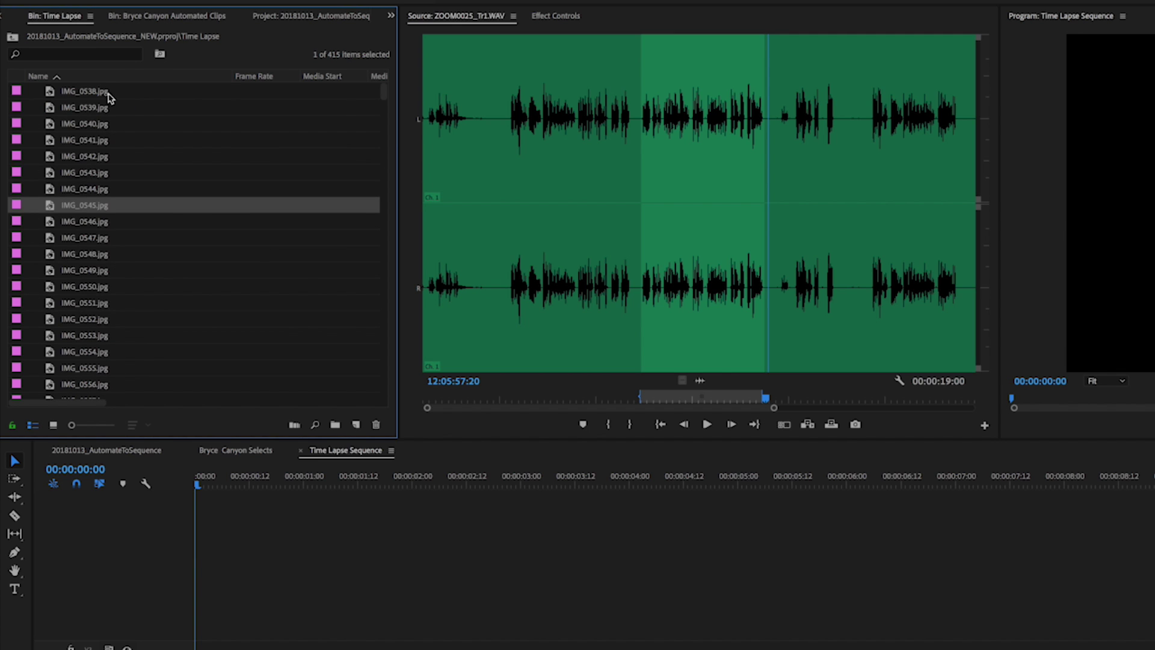
left_click(115, 77)
left_click(115, 77)
key("ctrl+a")
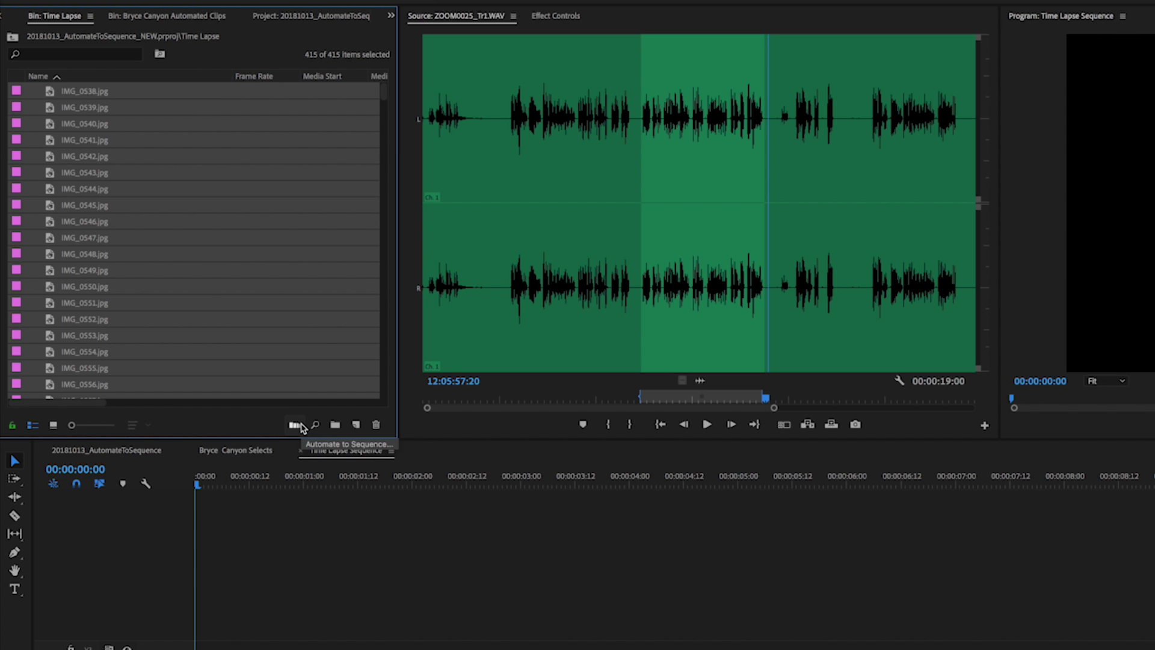
left_click(302, 426)
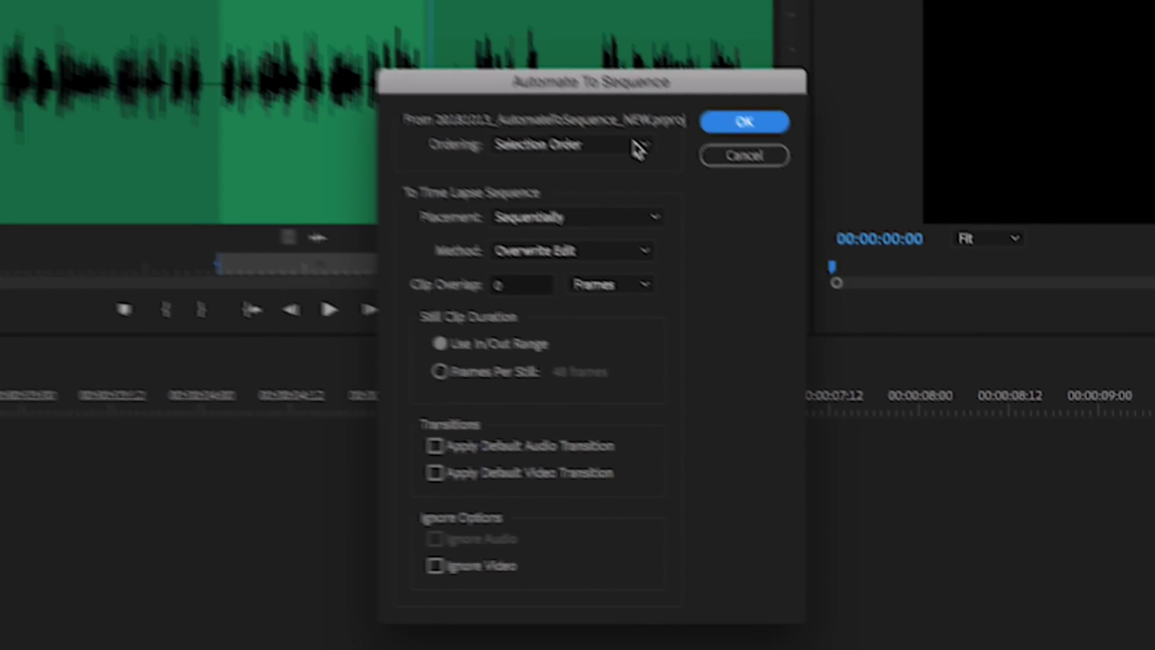
Auto-fill the Time Lapse Sequence sequentially by Insert Edit at 1 frame per still, then play it.
left_click(890, 324)
left_click(524, 208)
left_click(527, 231)
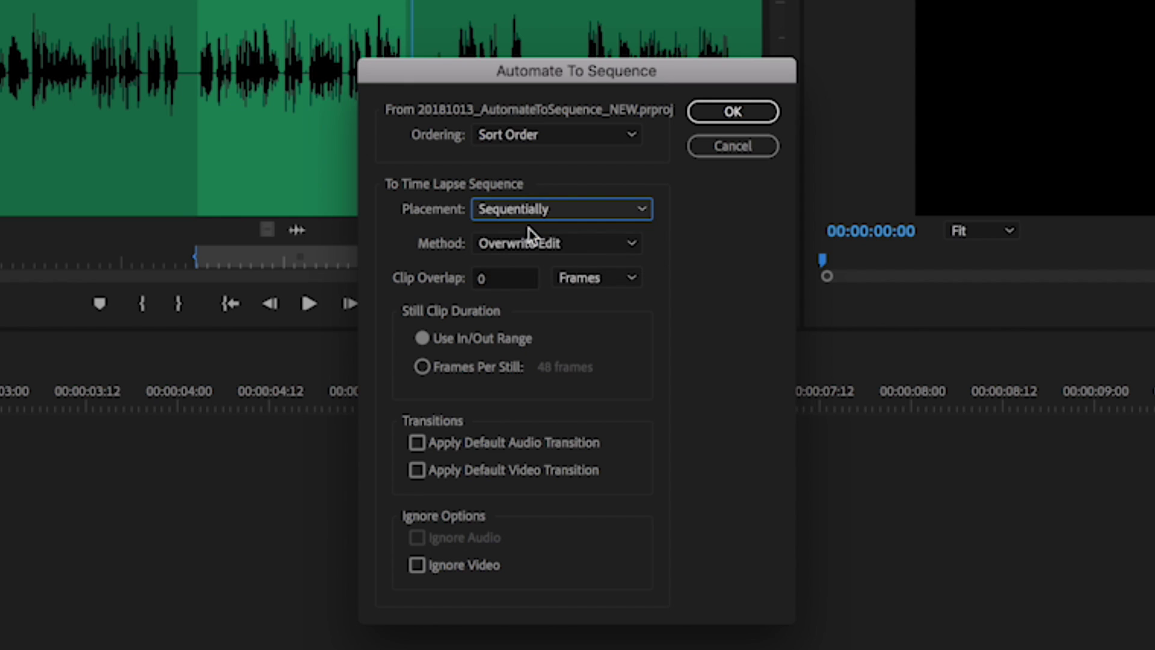
left_click(539, 245)
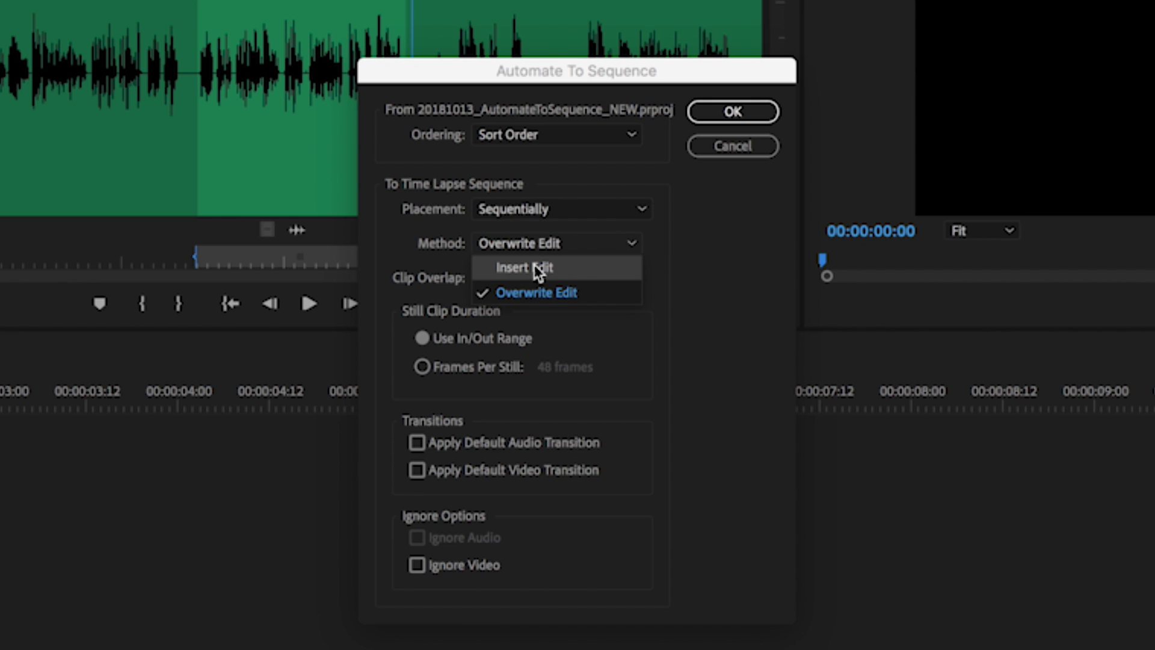
left_click(538, 268)
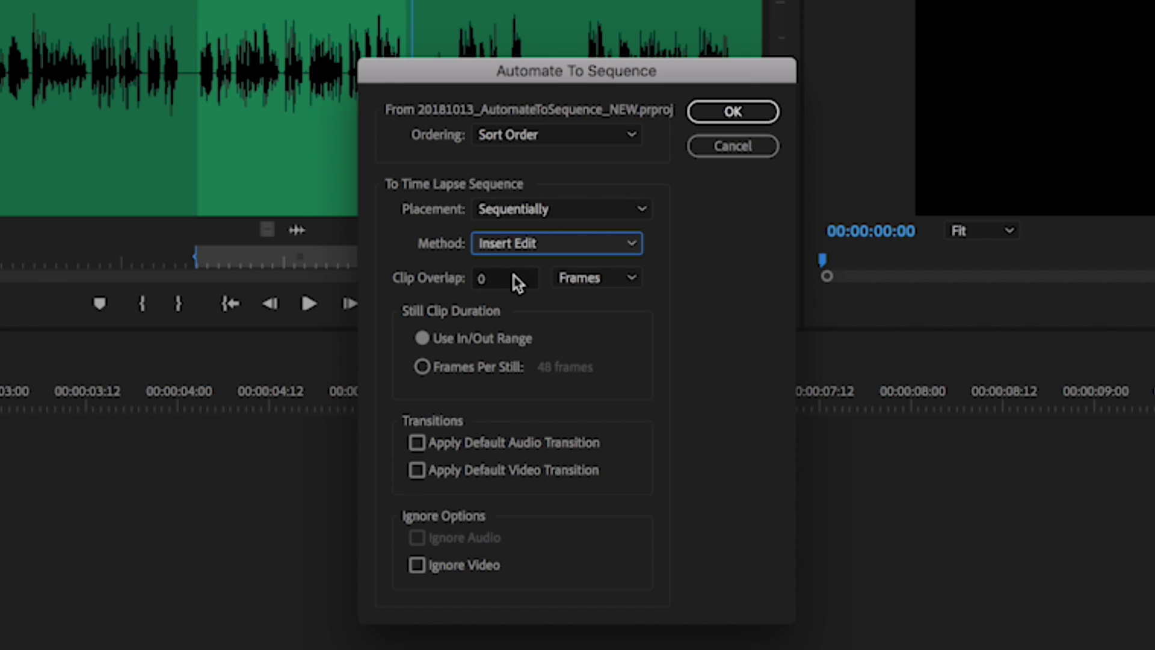
left_click(423, 366)
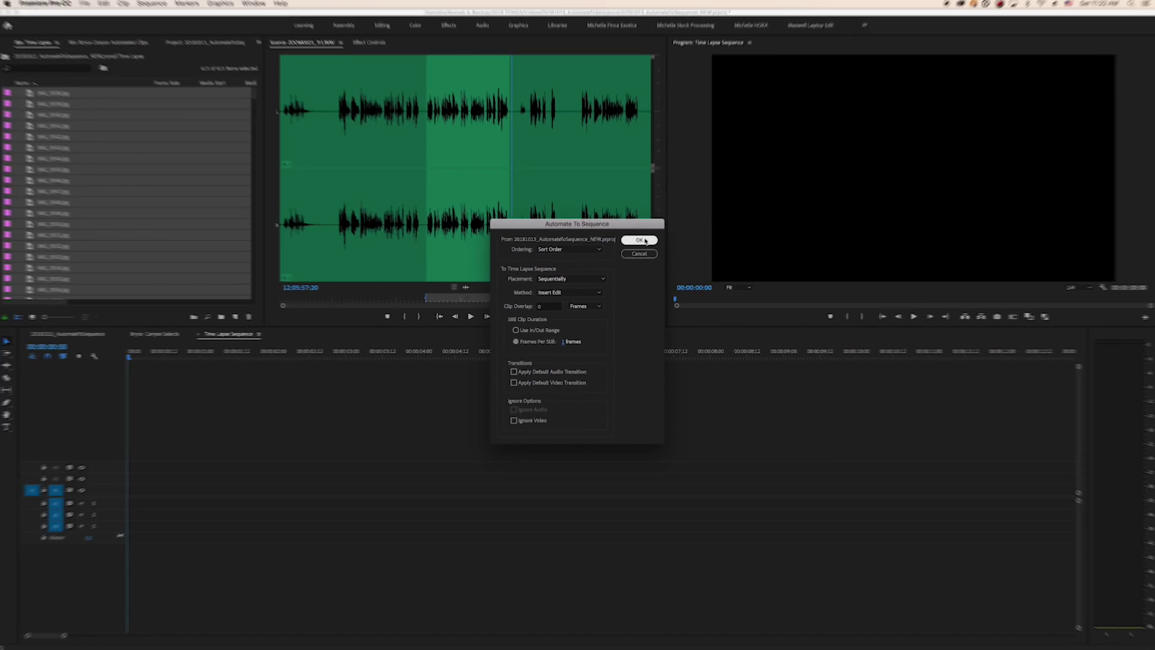
left_click(732, 113)
key("space")
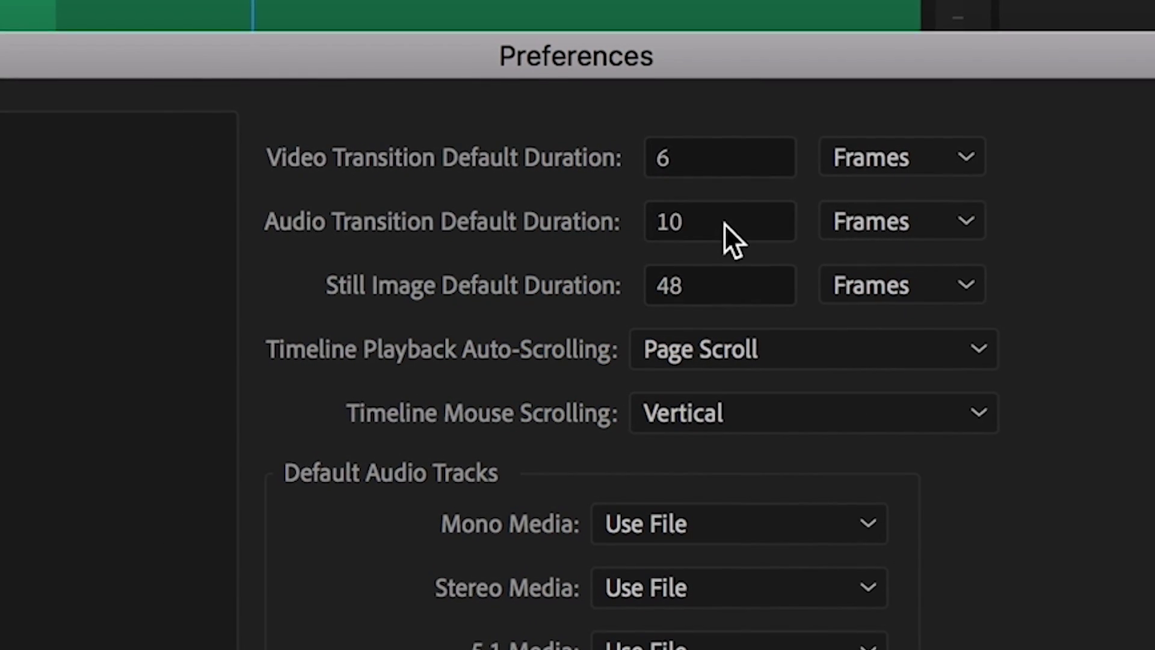
Set the Timeline preference Audio Transition Default Duration to 2 frames and confirm.
left_click(724, 224)
type("2")
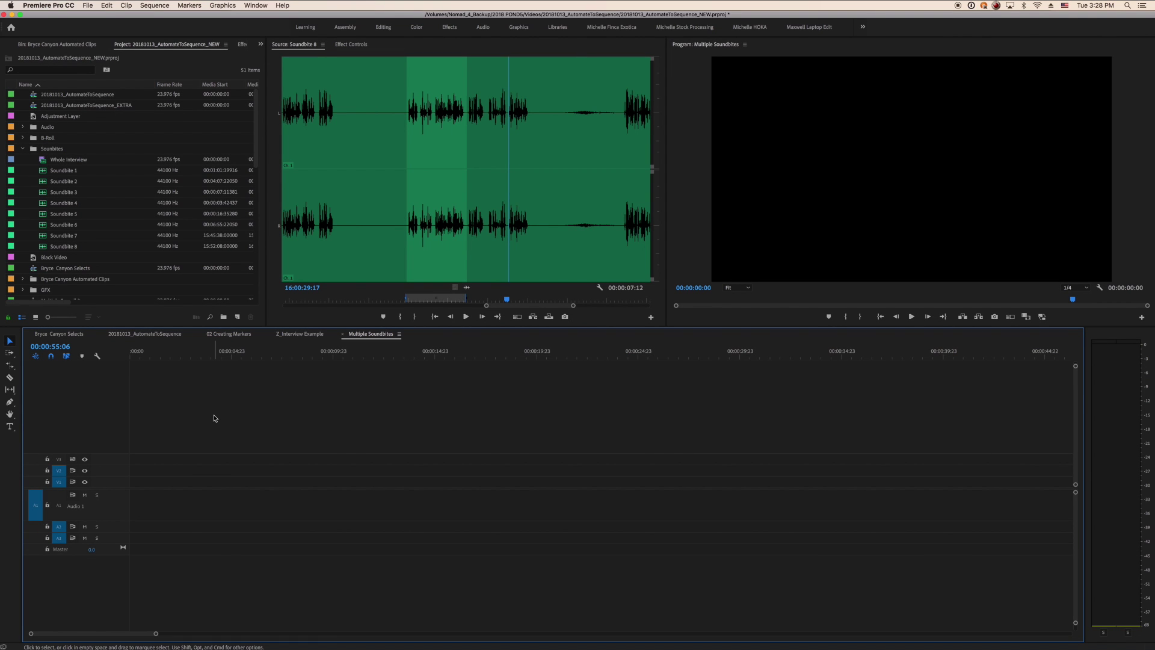
left_click(63, 5)
mouse_move(67, 30)
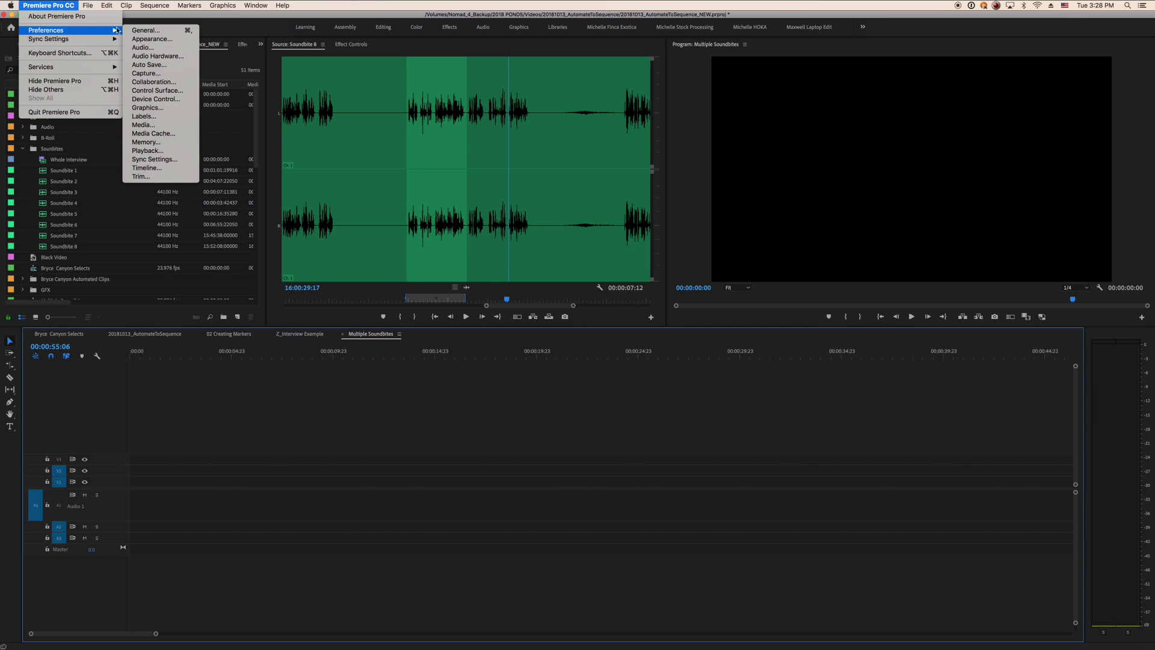
left_click(165, 170)
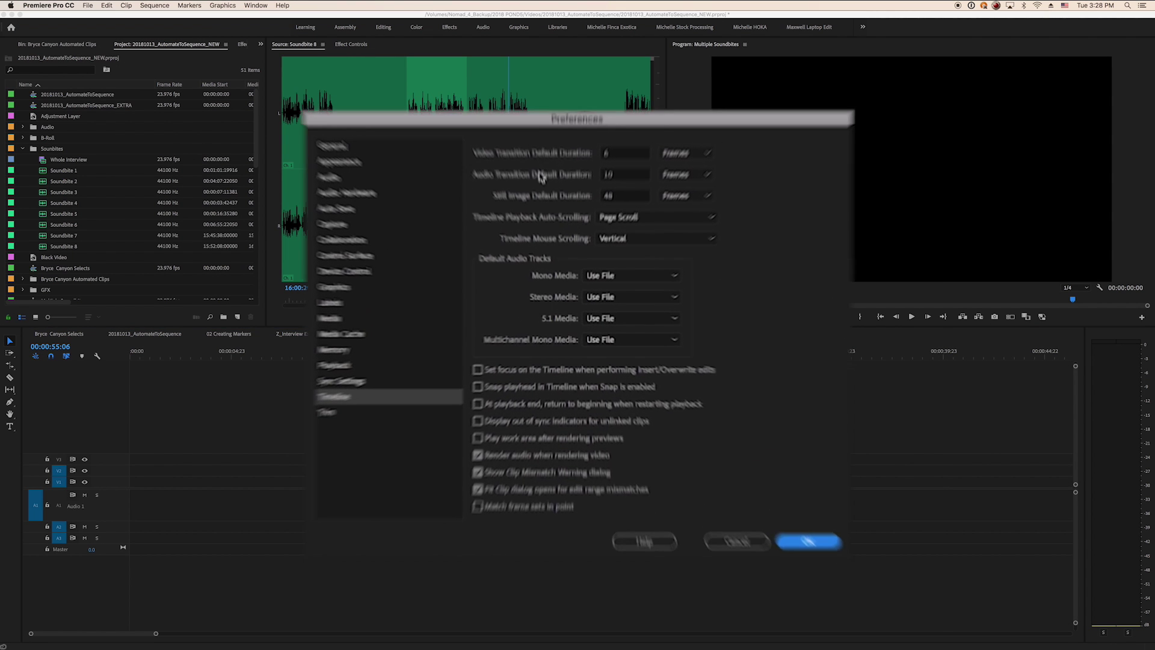
left_click(882, 614)
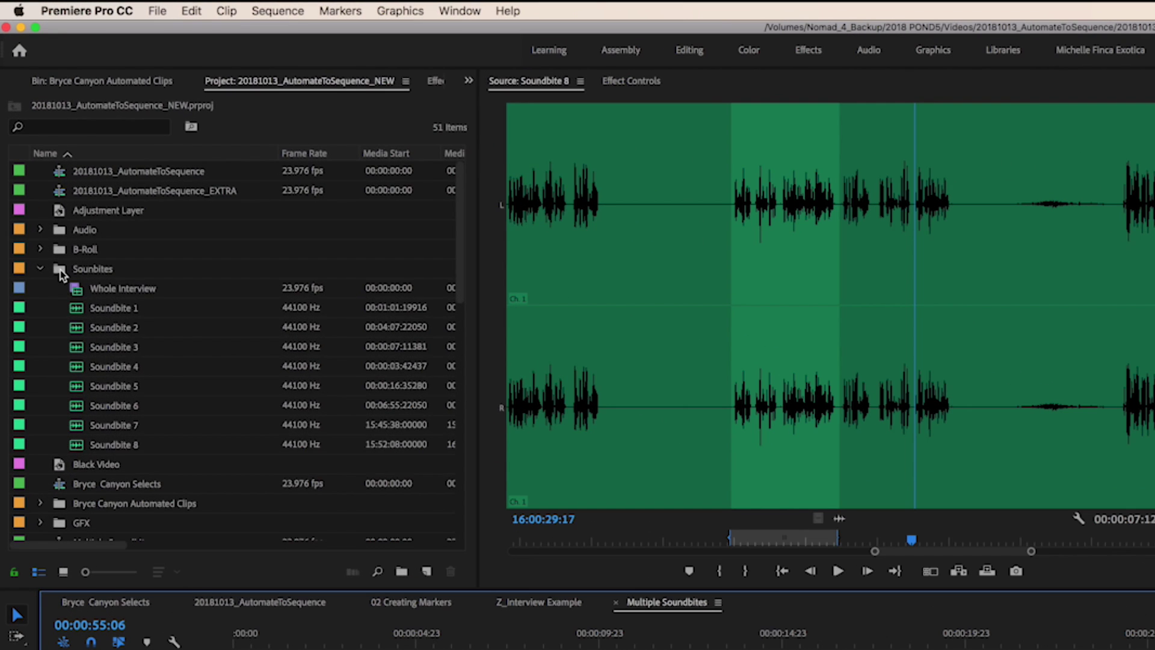
Automate the soundbites to sequence: Sort Order, Insert Edit, 2-frame overlap, In/Out range, video ignored.
double_click(60, 271)
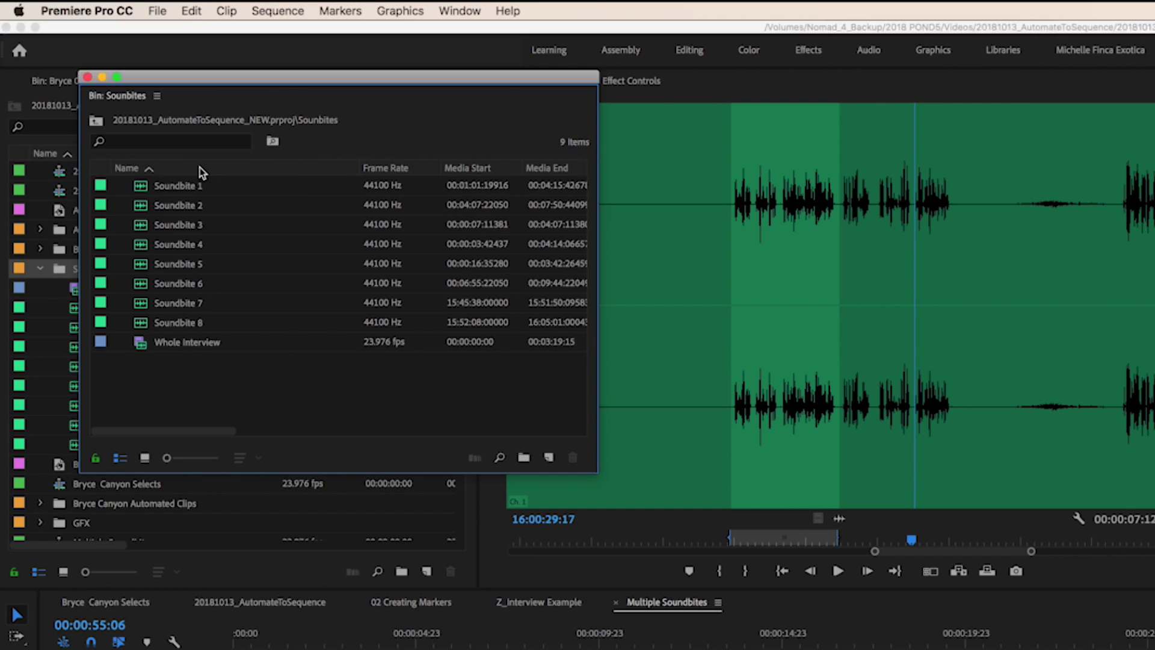
key("super+w")
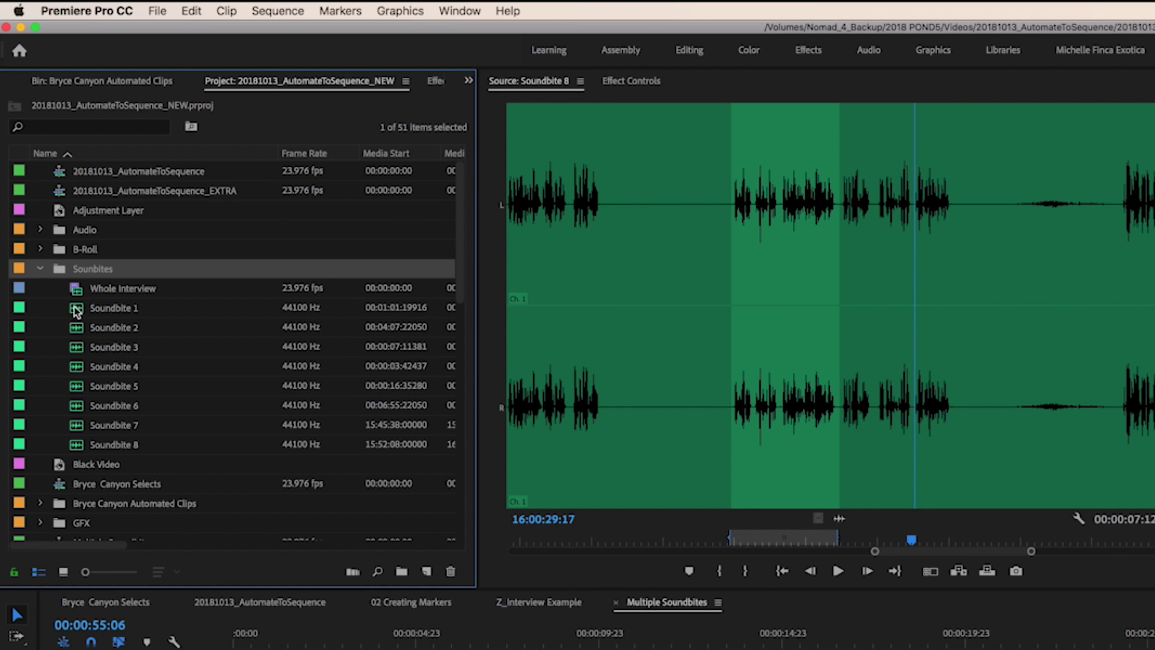
left_click(353, 572)
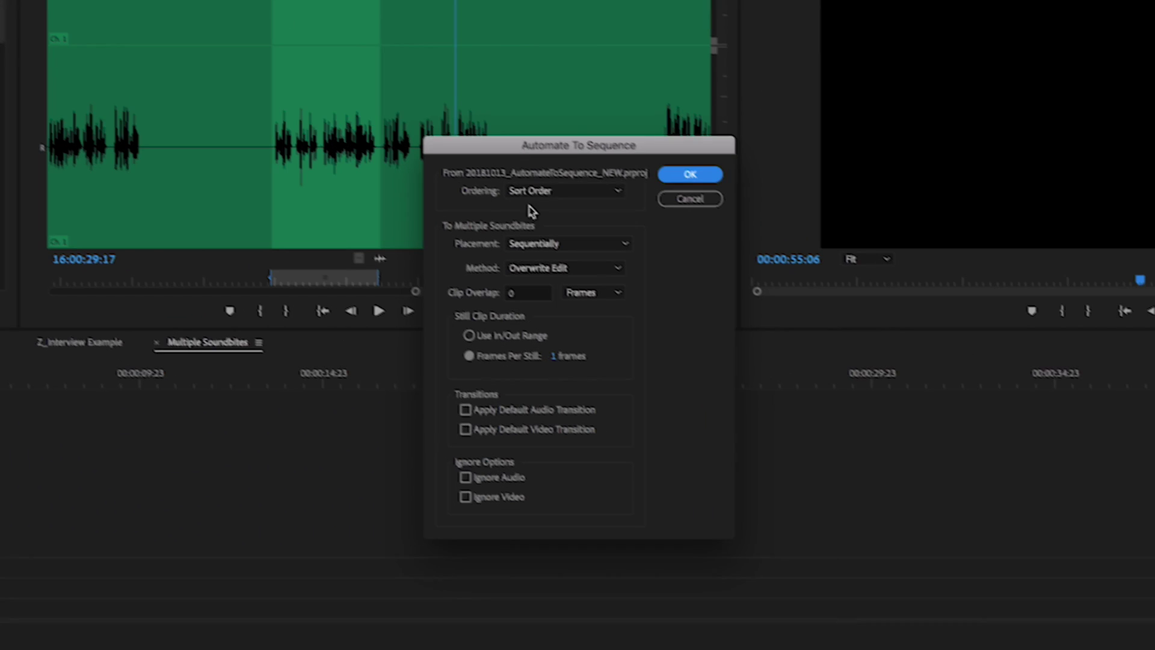
left_click(554, 189)
left_click(566, 203)
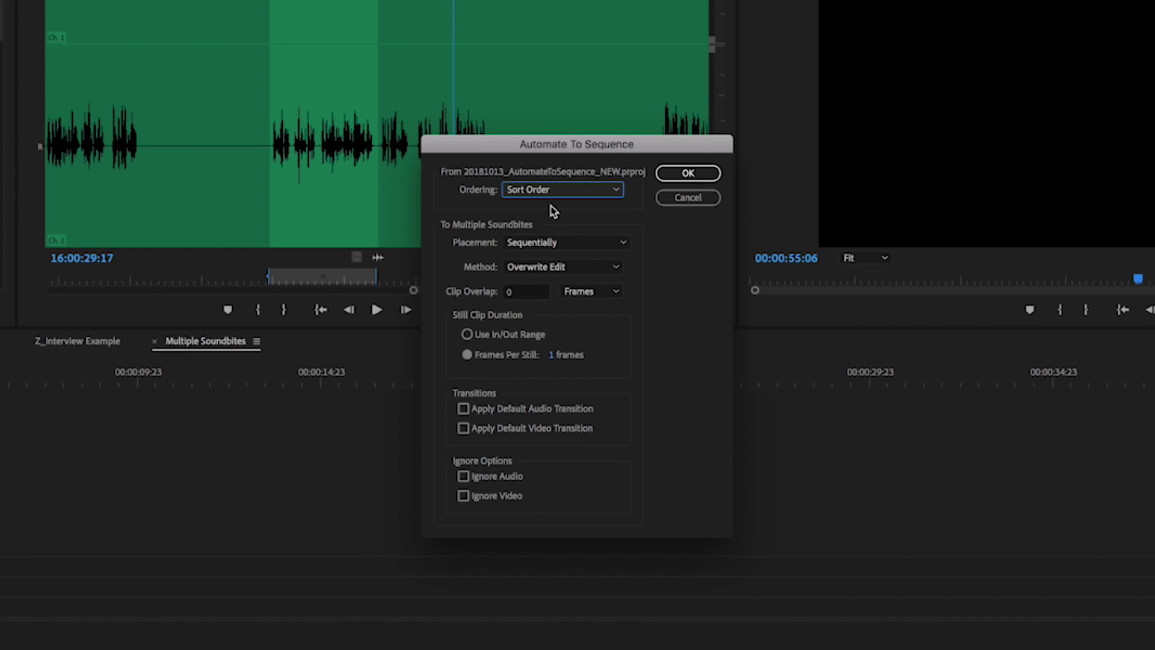
left_click(530, 267)
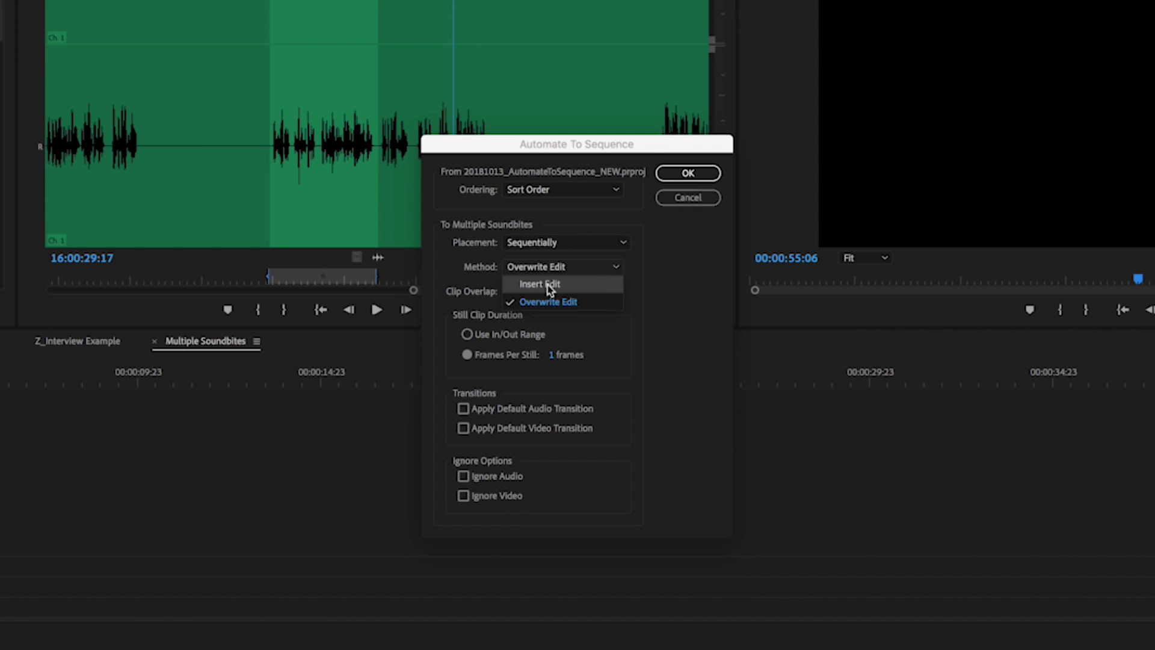
left_click(545, 283)
left_click(525, 293)
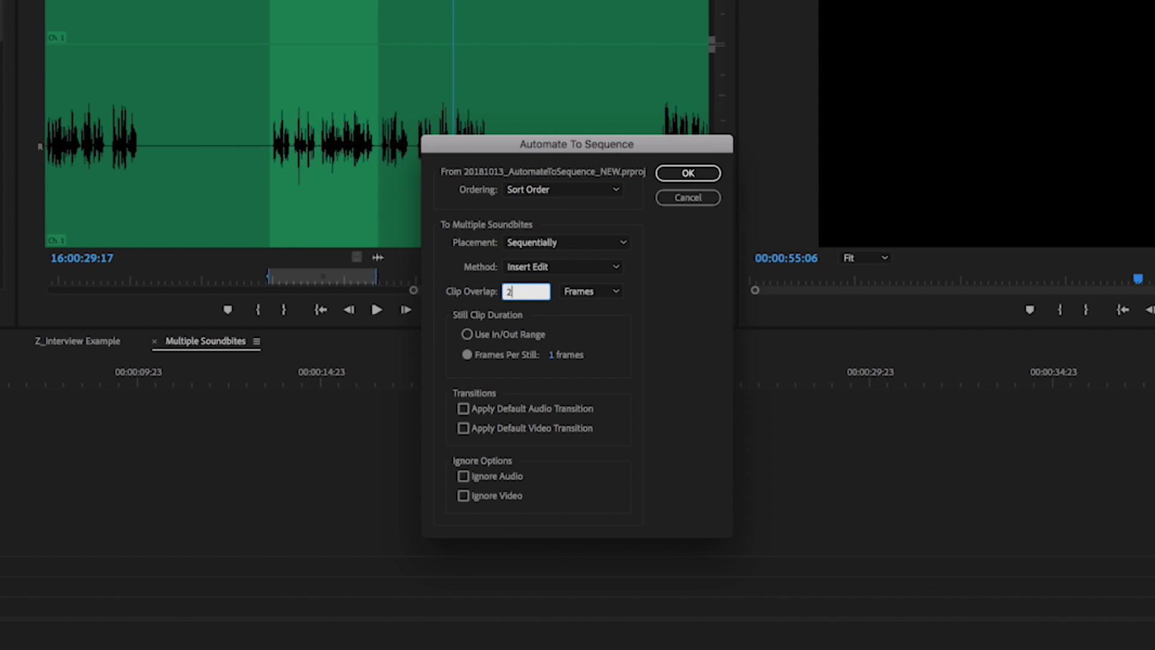
left_click(469, 335)
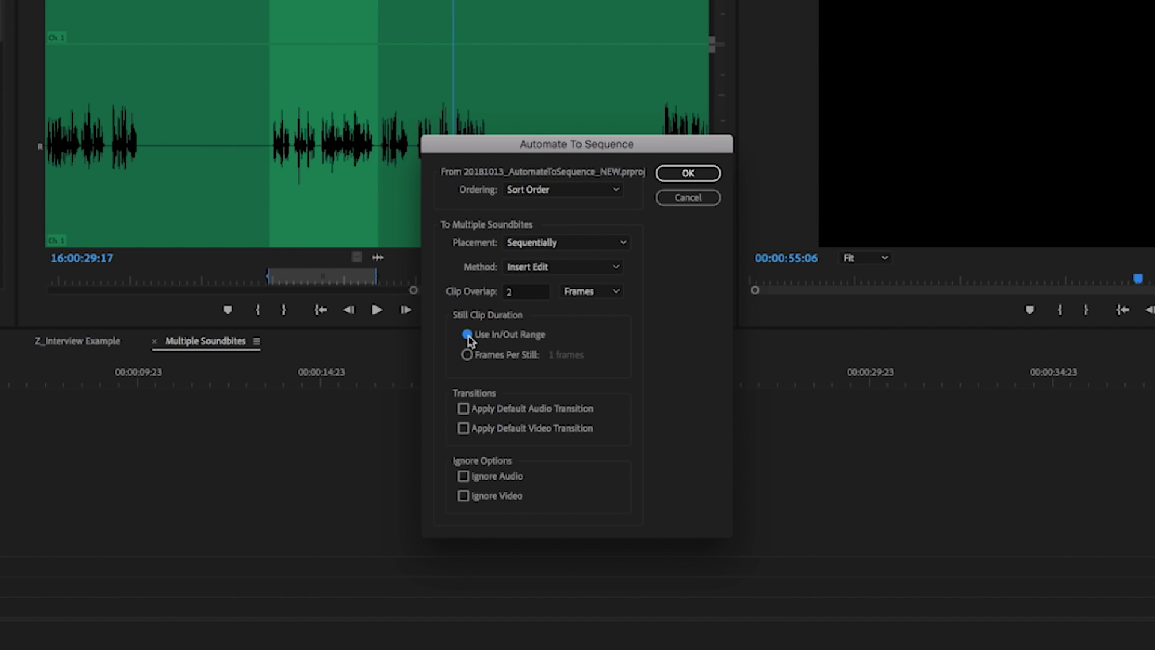
left_click(464, 495)
left_click(690, 176)
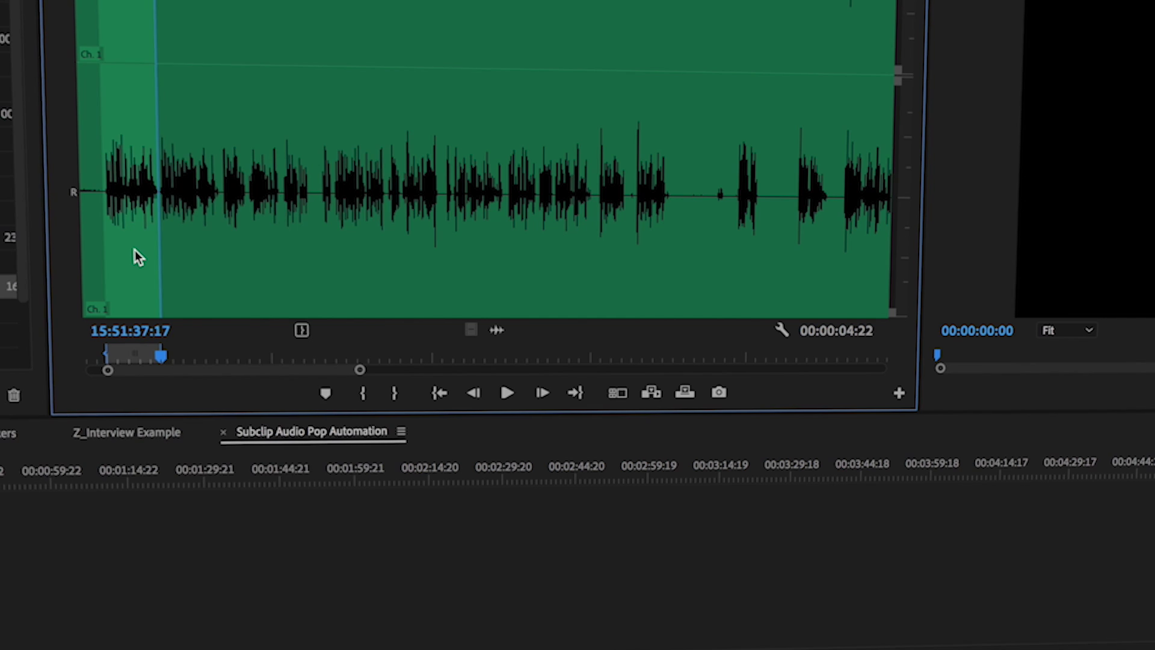
Make a subclip from the marked source range and name it Clip 1.
right_click(135, 250)
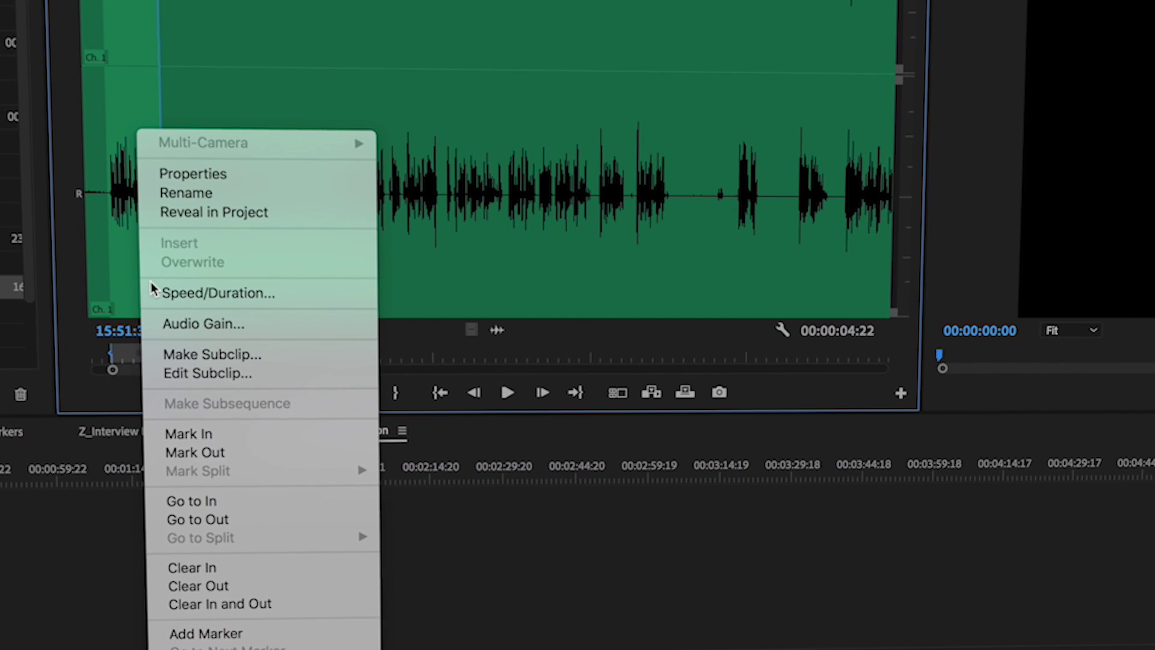
left_click(199, 354)
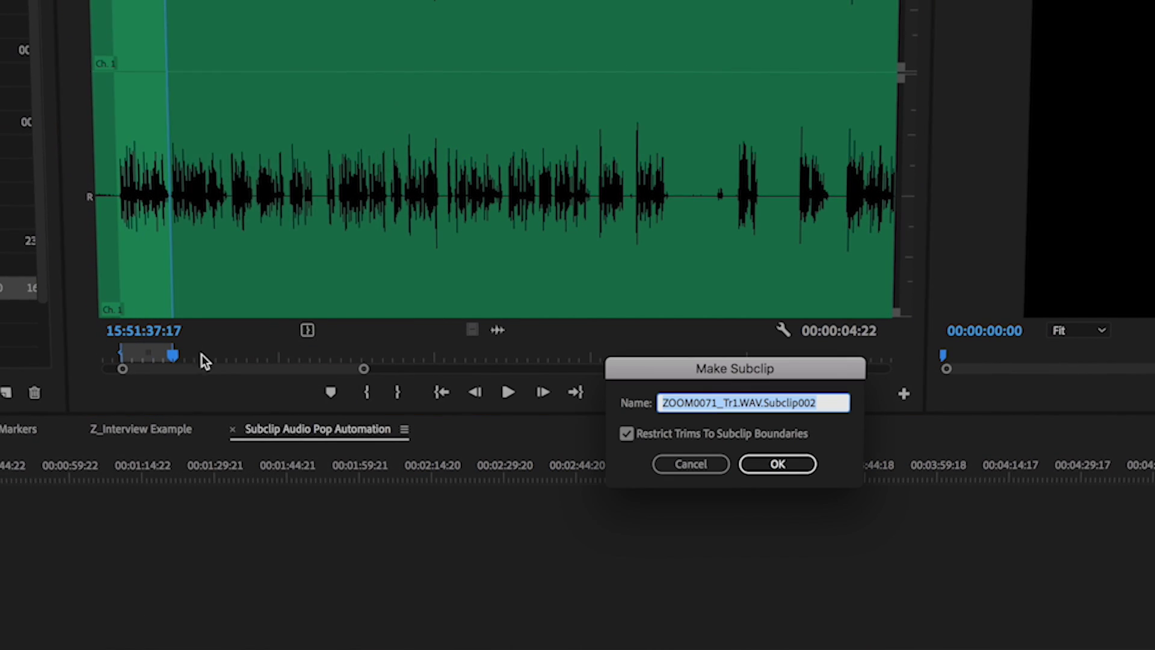
left_click(627, 433)
left_click(627, 433)
key("shift+Tab")
type("Clip")
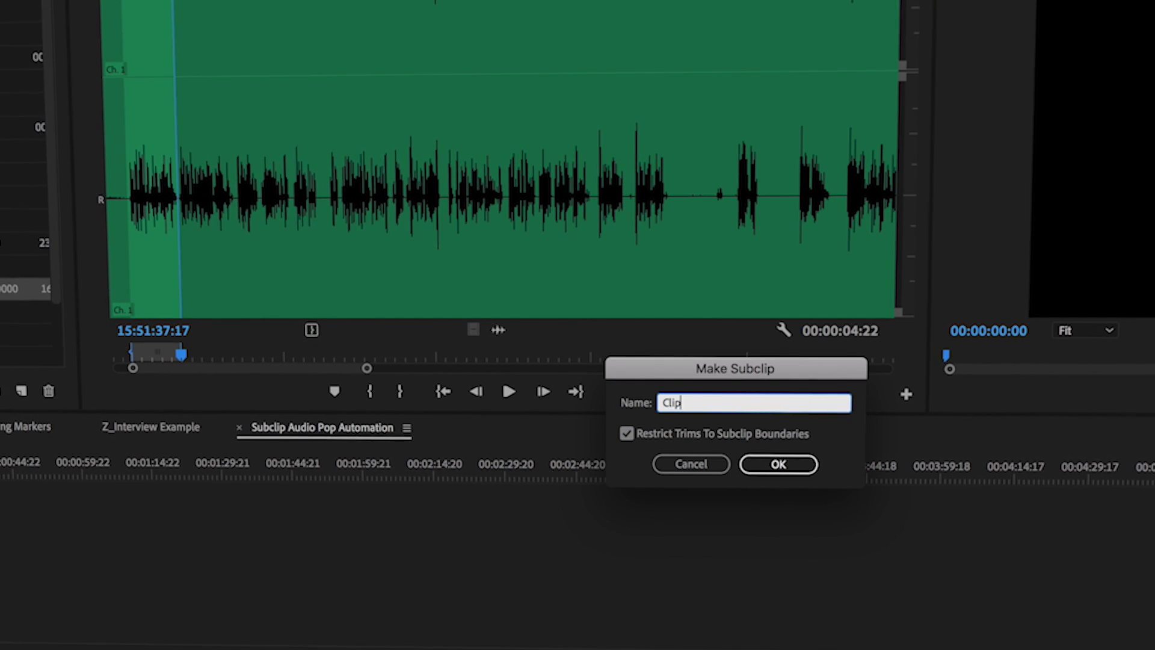
type(" 1")
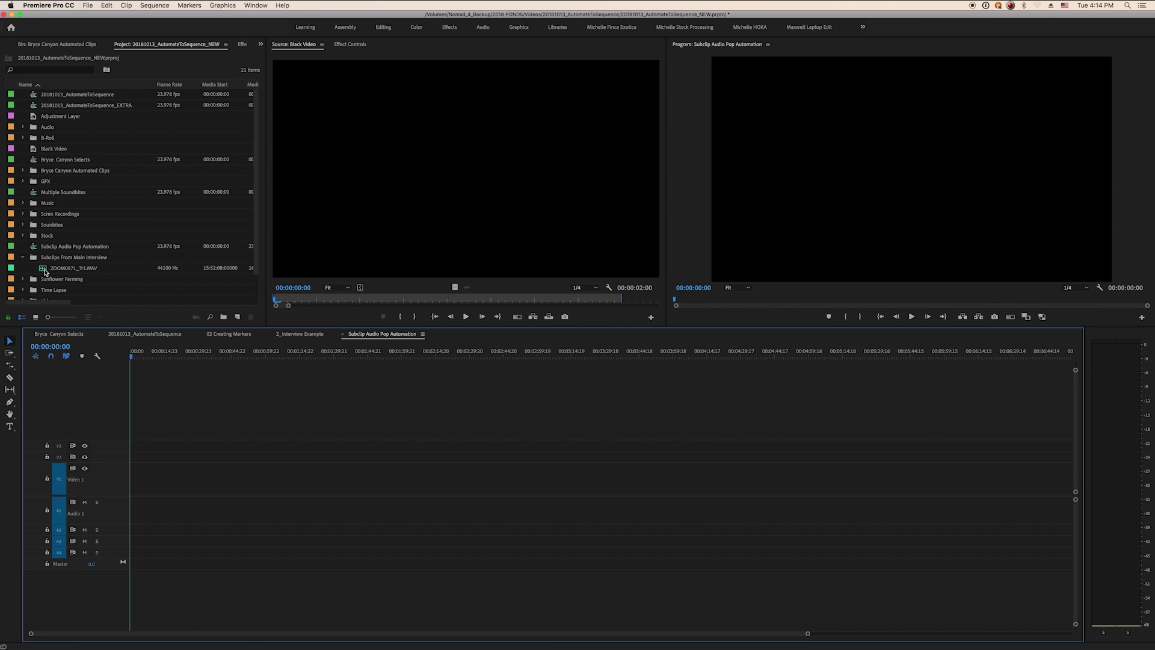
Mark an out point in ZOOM0071_Tr1.WAV and make a trim-restricted subclip named Clip 1.
double_click(45, 269)
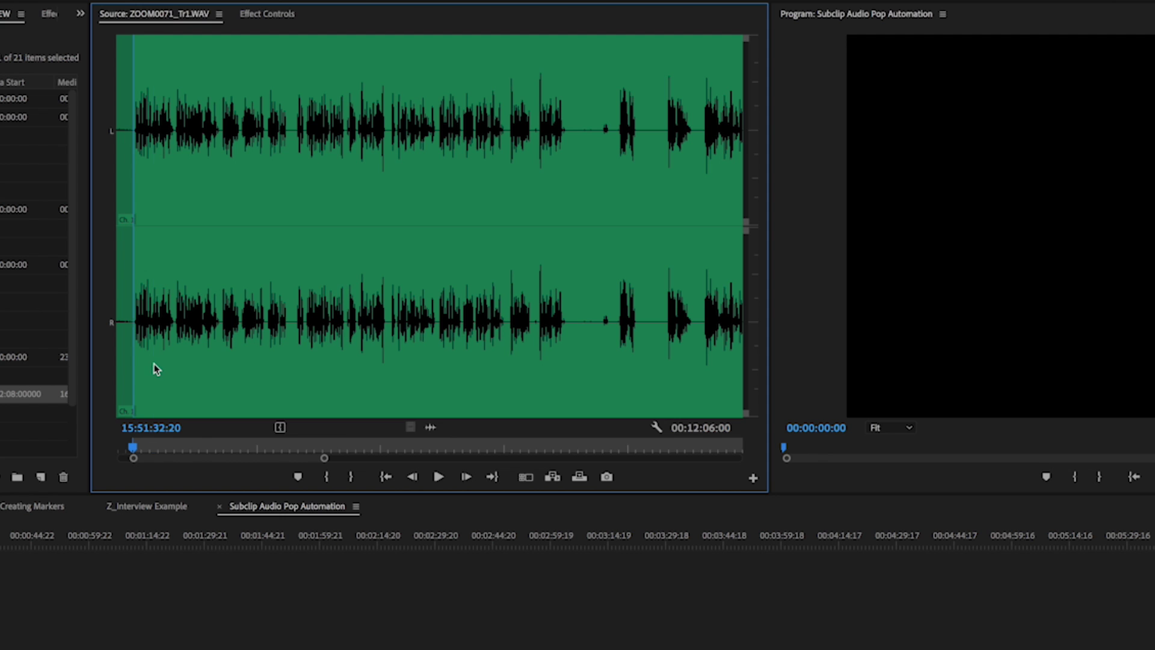
key("o")
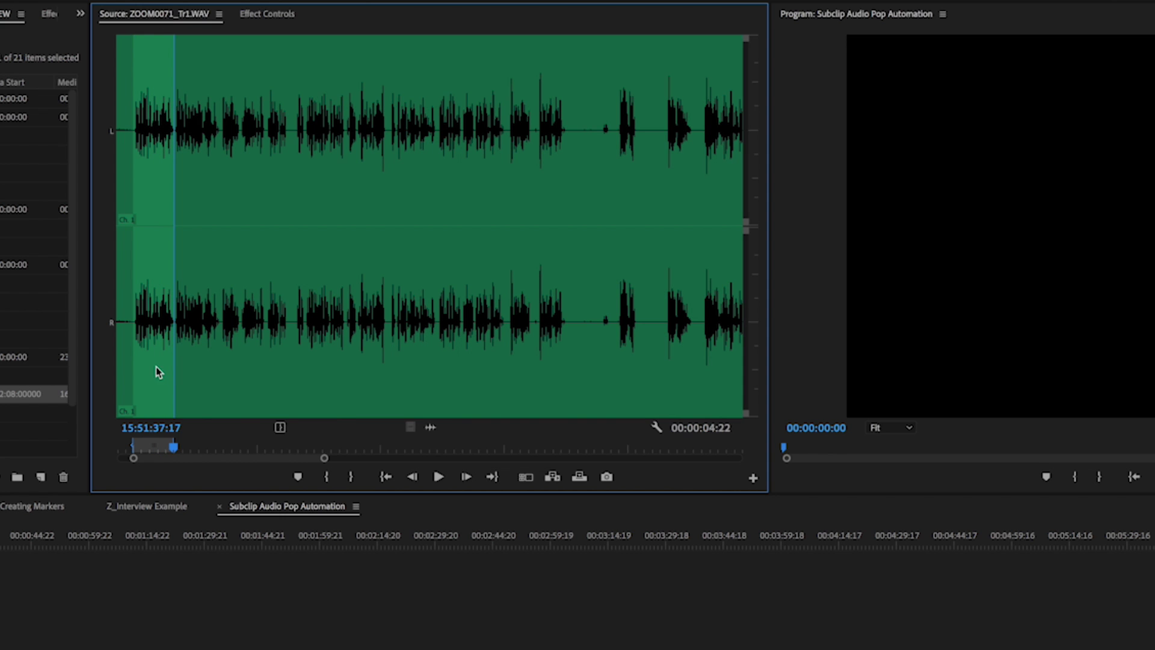
right_click(157, 372)
left_click(175, 445)
left_click(534, 511)
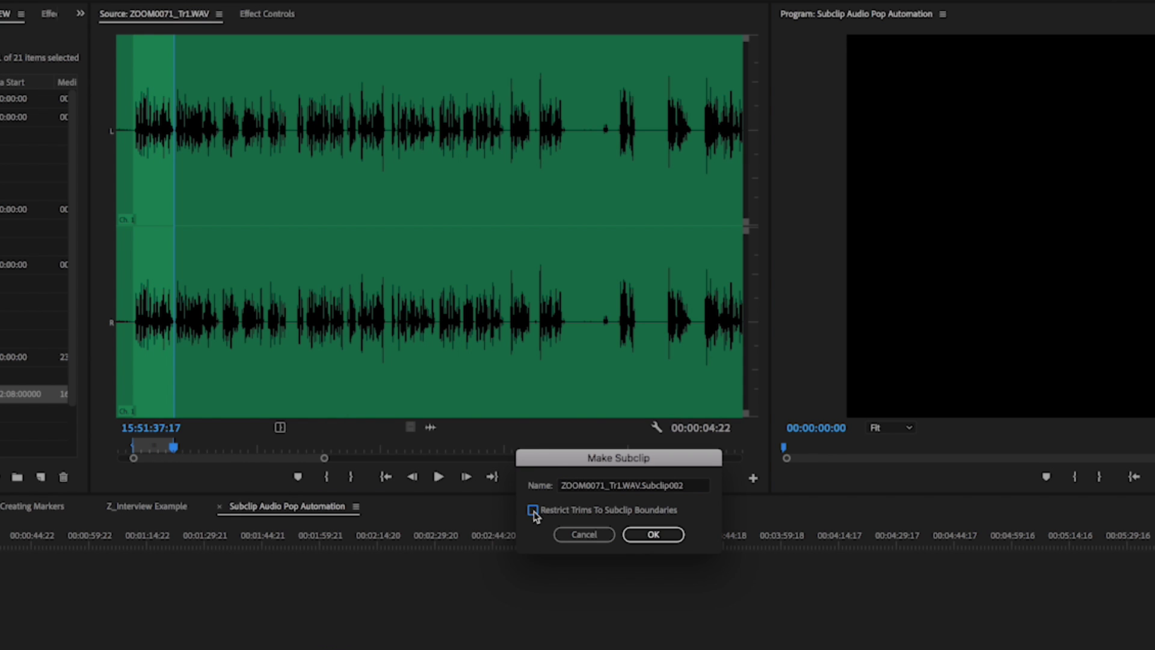
triple_click(600, 493)
type("Clip 1")
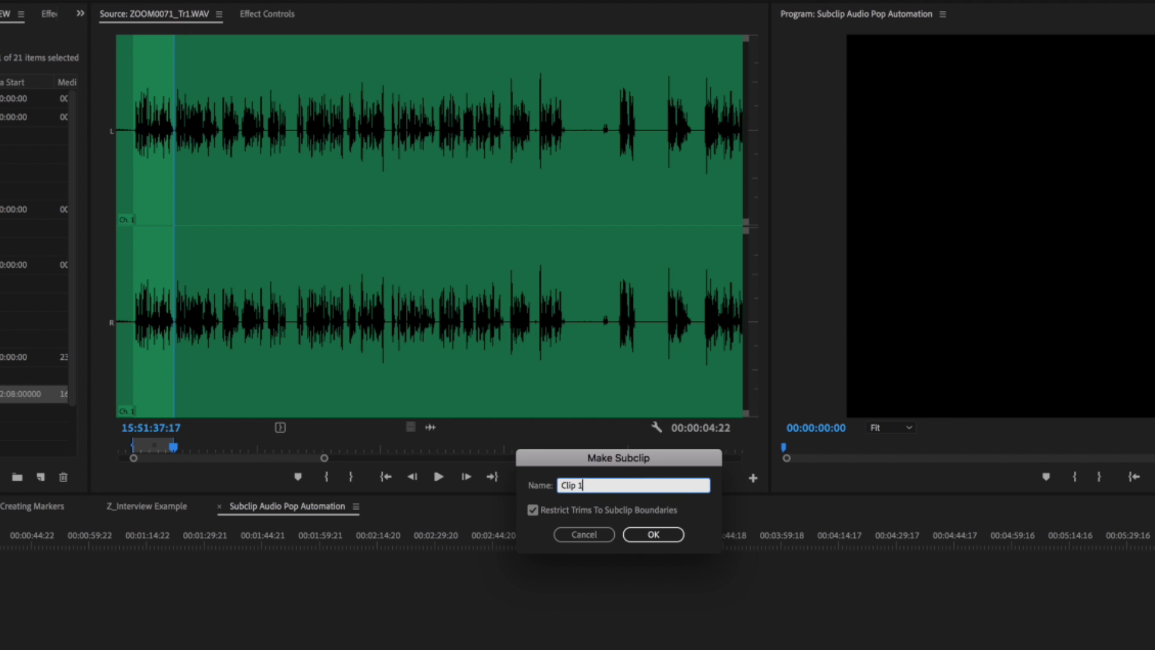
left_click(654, 535)
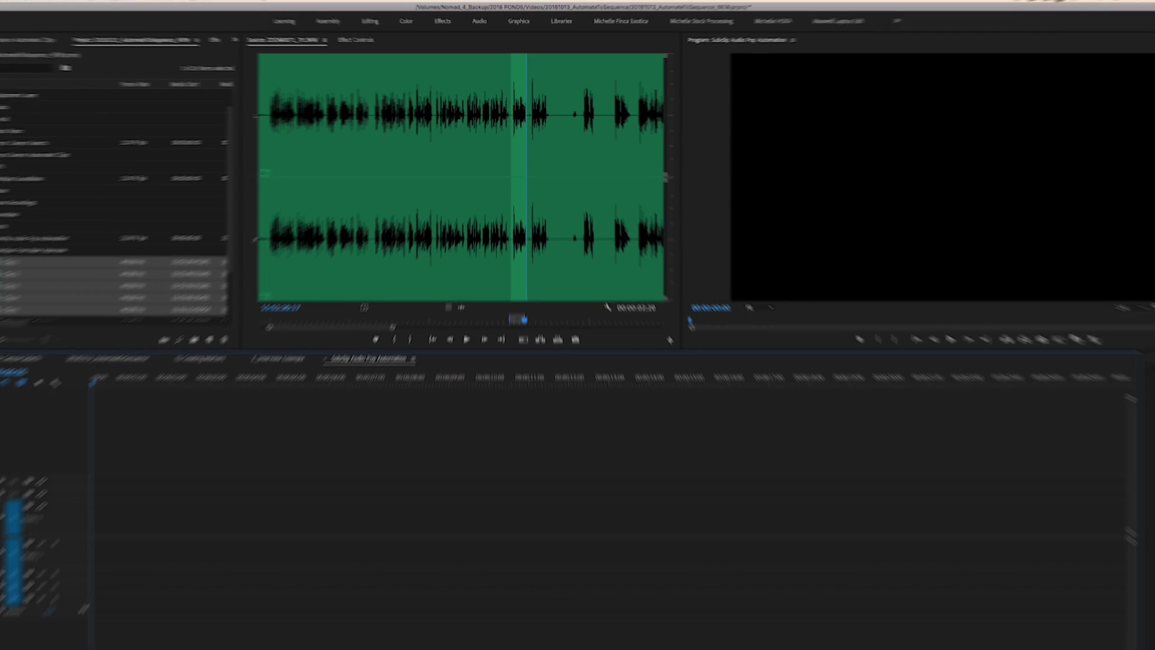
Automate Clips 1–5 to the sequence in Sort Order with default audio crossfades applied.
left_click(43, 291, "shift")
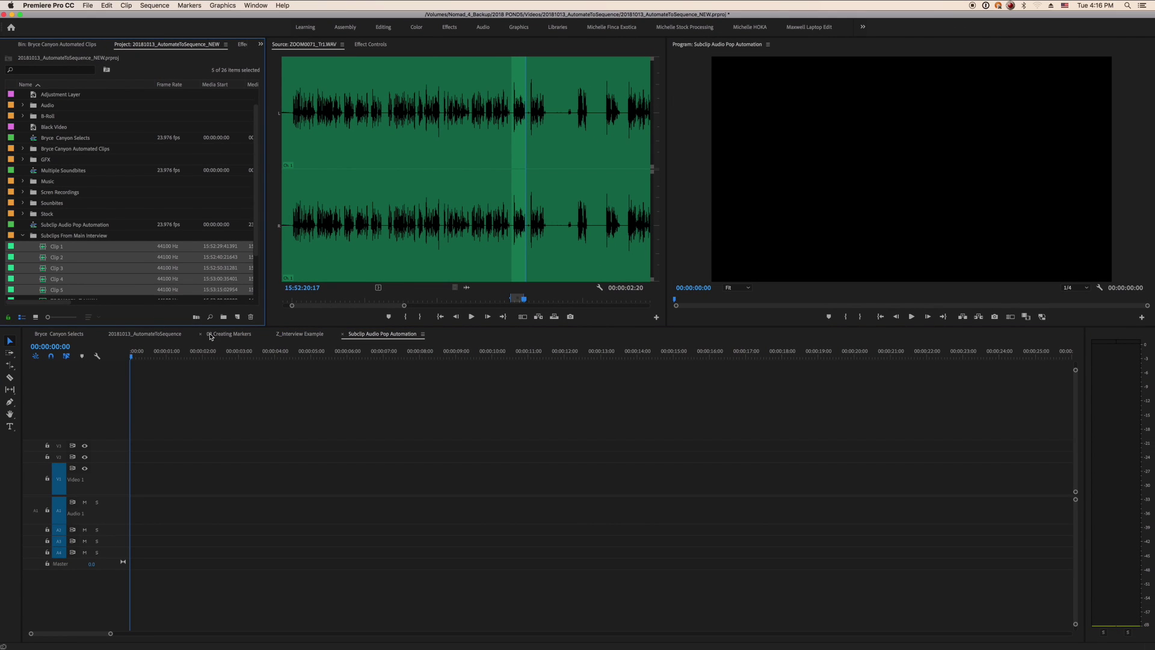
left_click(197, 317)
left_click(570, 249)
left_click(568, 258)
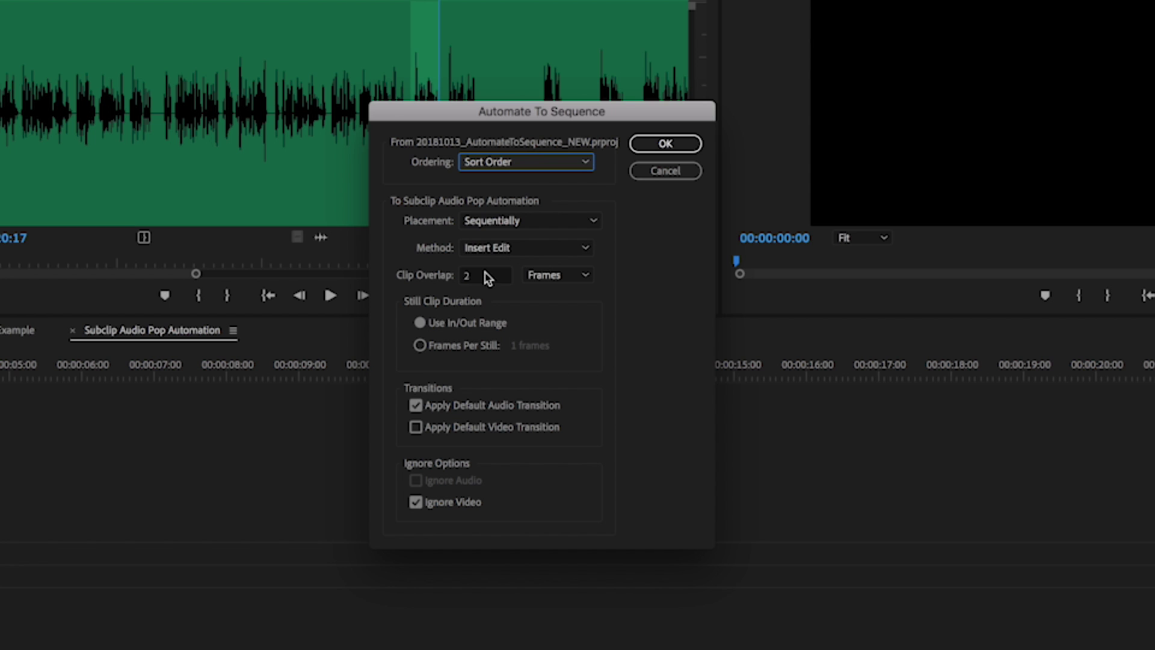
left_click(415, 405)
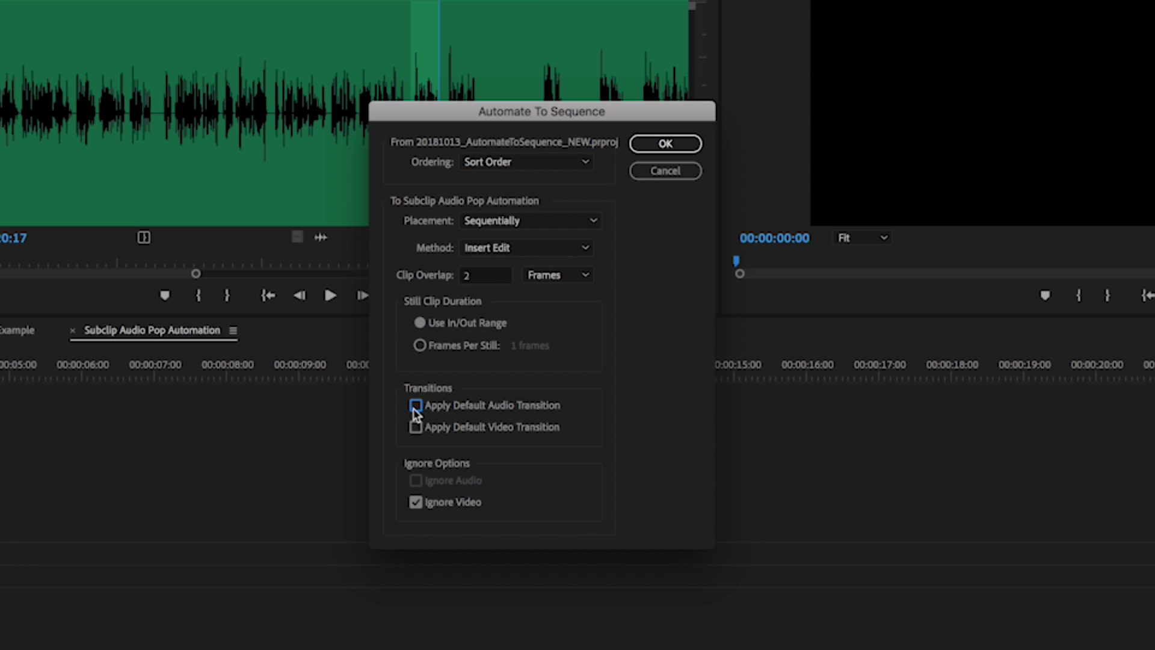
left_click(664, 145)
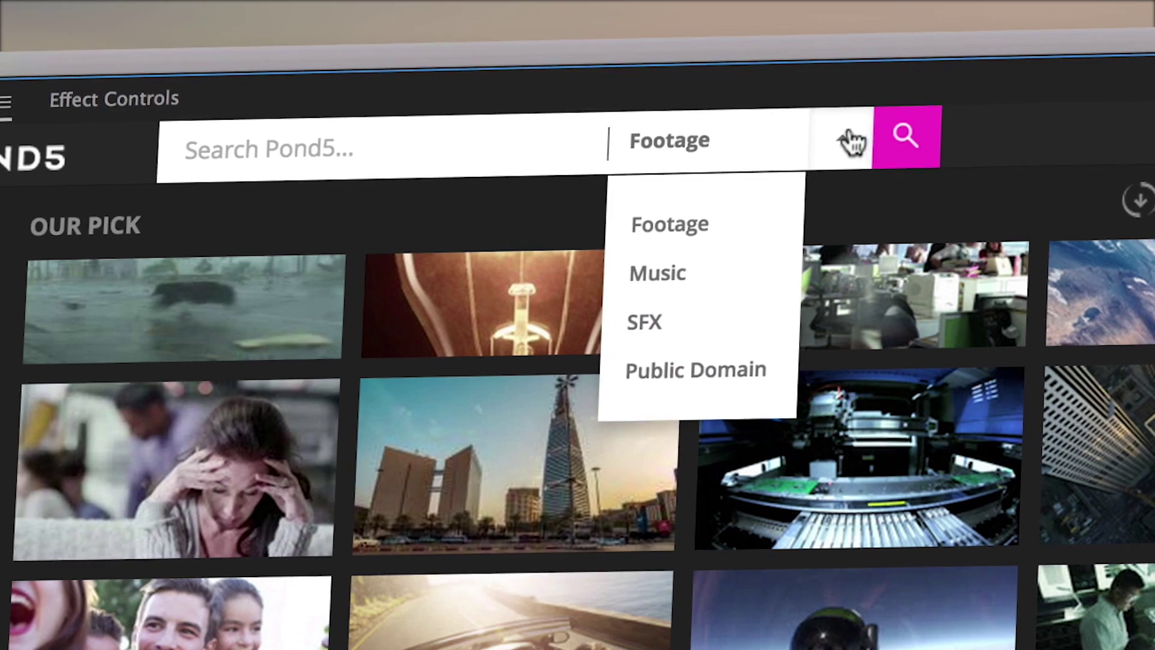
Search the Pond5 stock panel for 'surfing'.
left_click(657, 273)
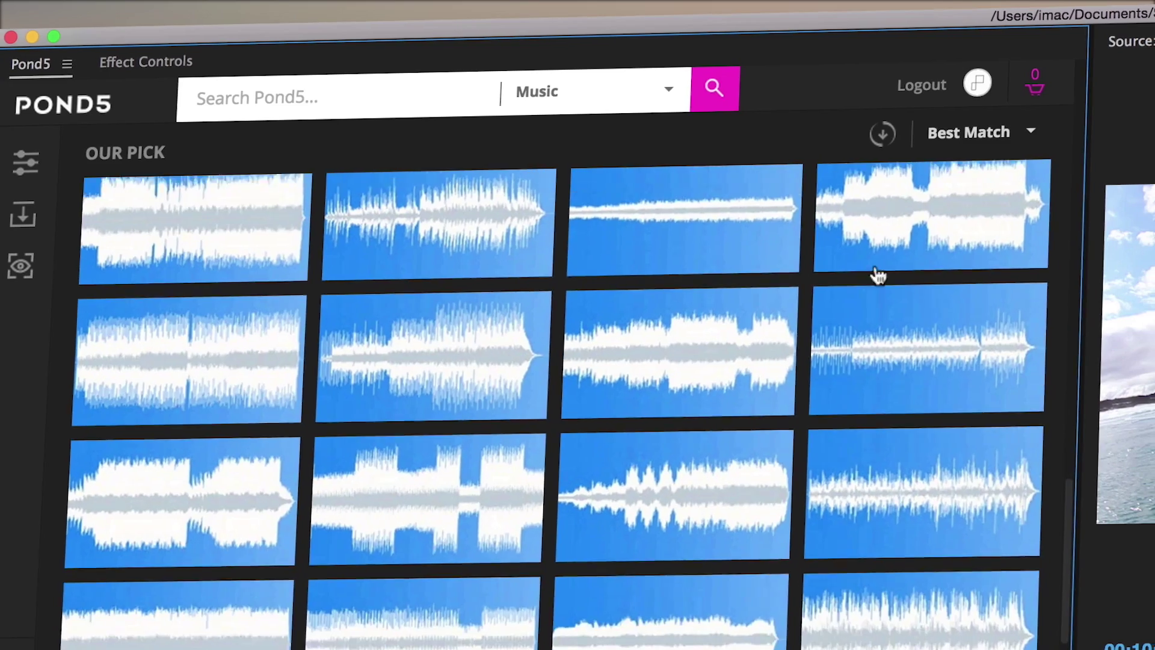
scroll(385, 325, "down", 1)
mouse_move(379, 328)
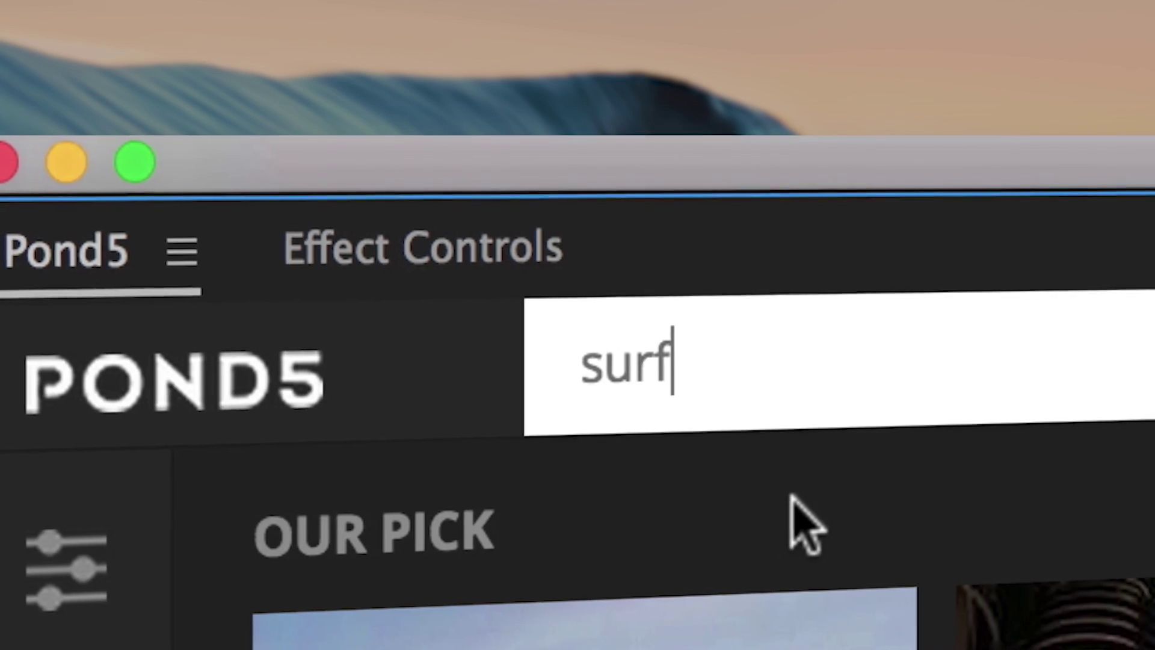
type("fing")
key("Return")
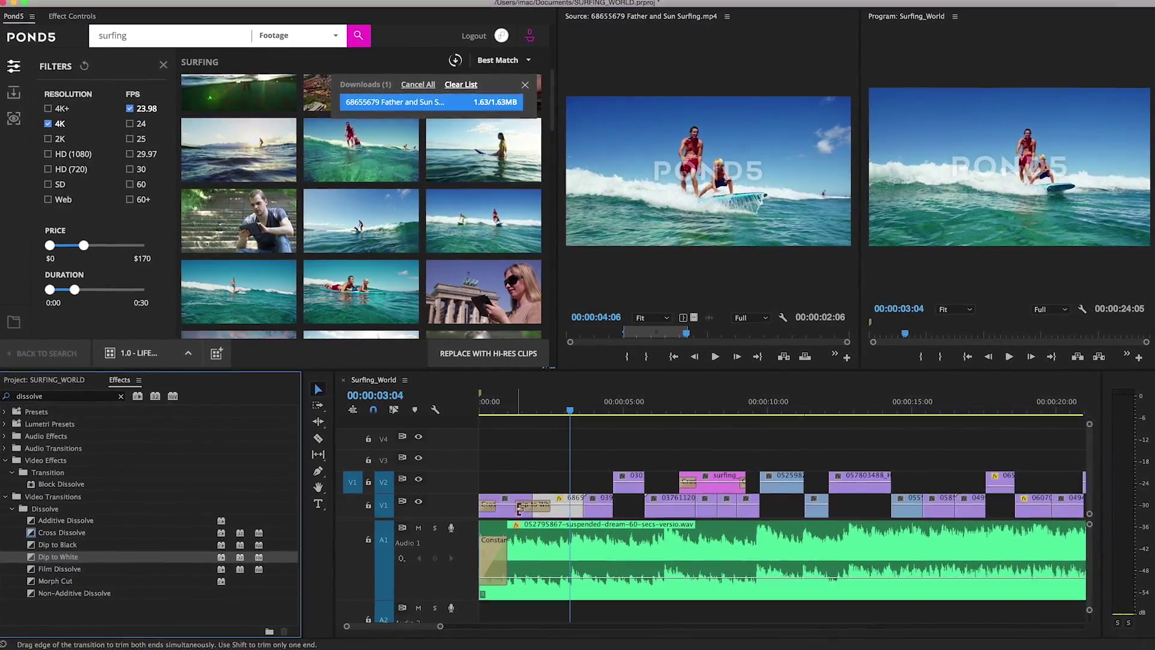
Replace the Surfing_World sequence's preview clips with hi-res Pond5 clips and start downloading.
left_click(491, 401)
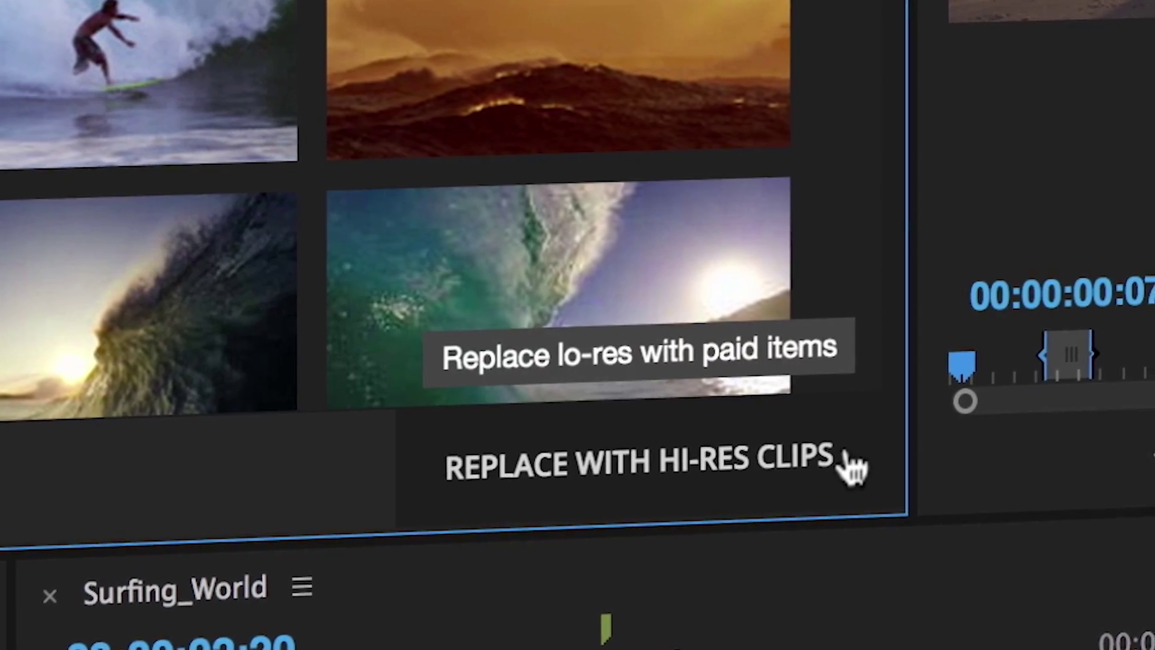
left_click(488, 353)
left_click(127, 137)
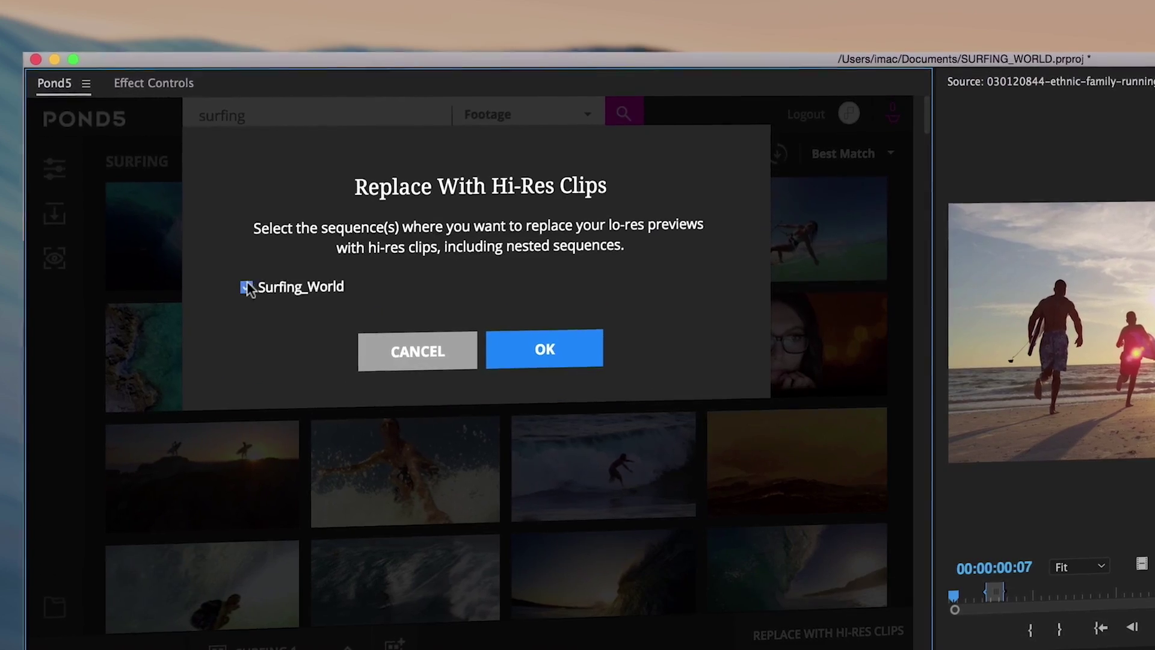
left_click(548, 354)
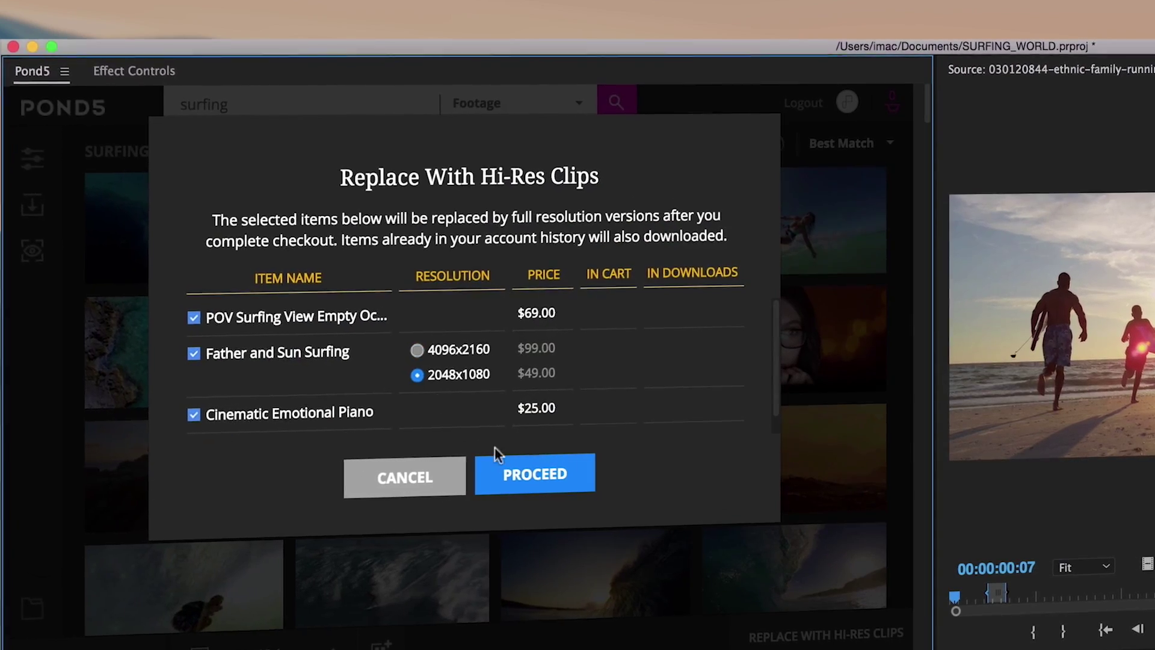
left_click(497, 460)
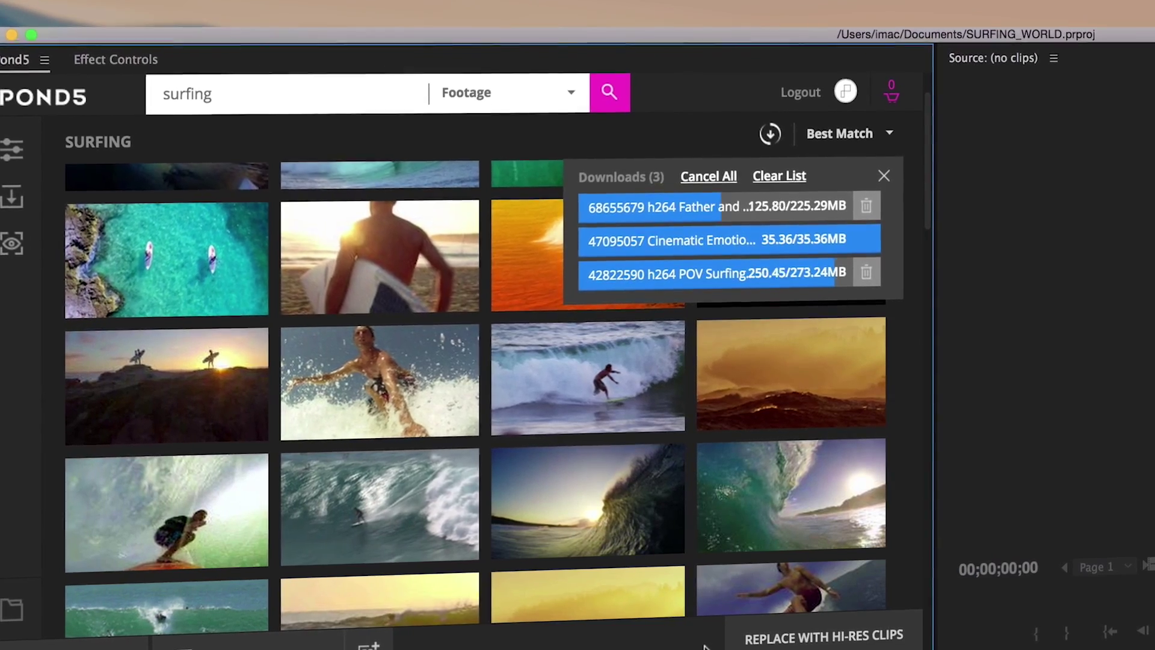